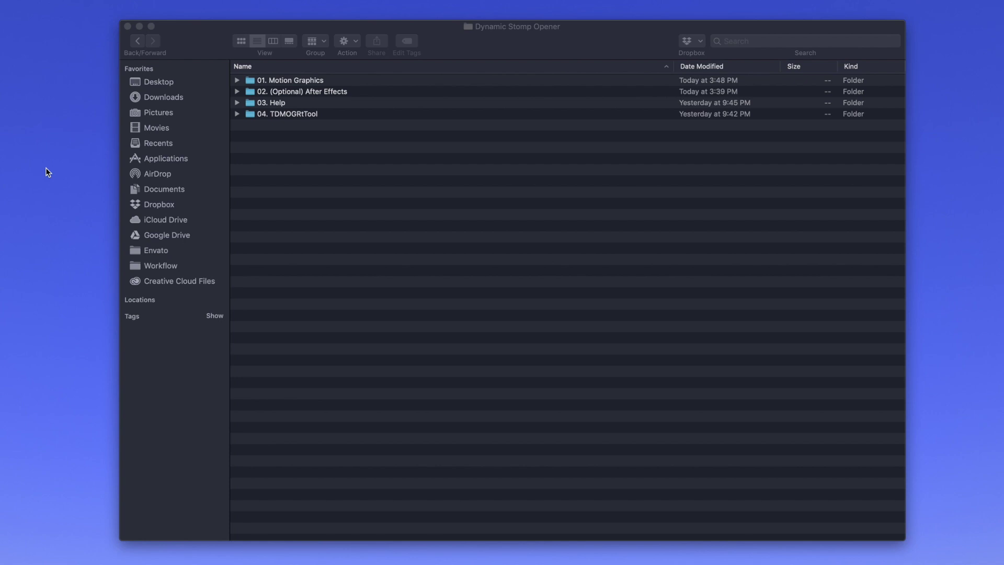
# Browse the 01. Motion Graphics and 02. After Effects folders, then collapse them again
pyautogui.click(279, 170)
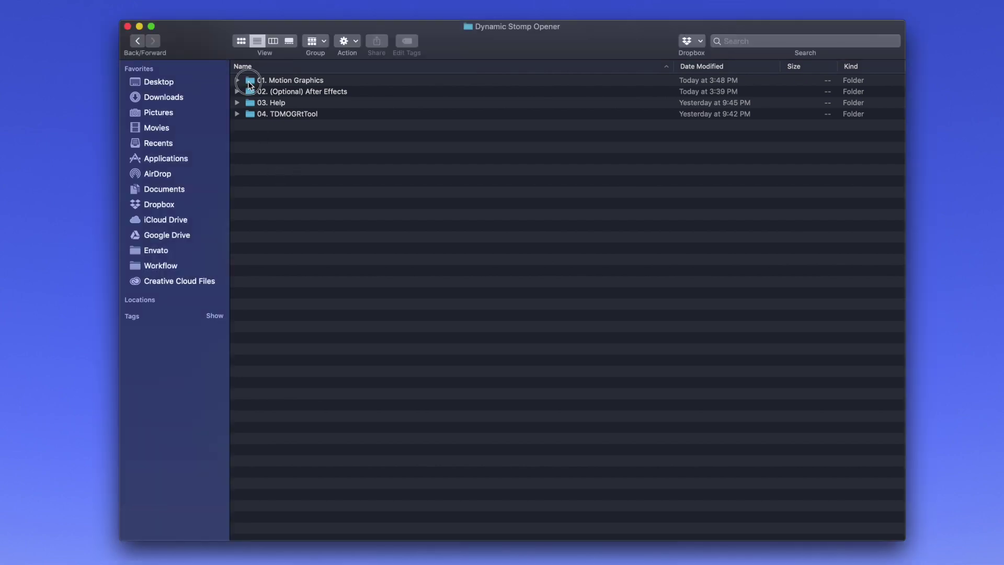
pyautogui.click(279, 81)
pyautogui.press('Right')
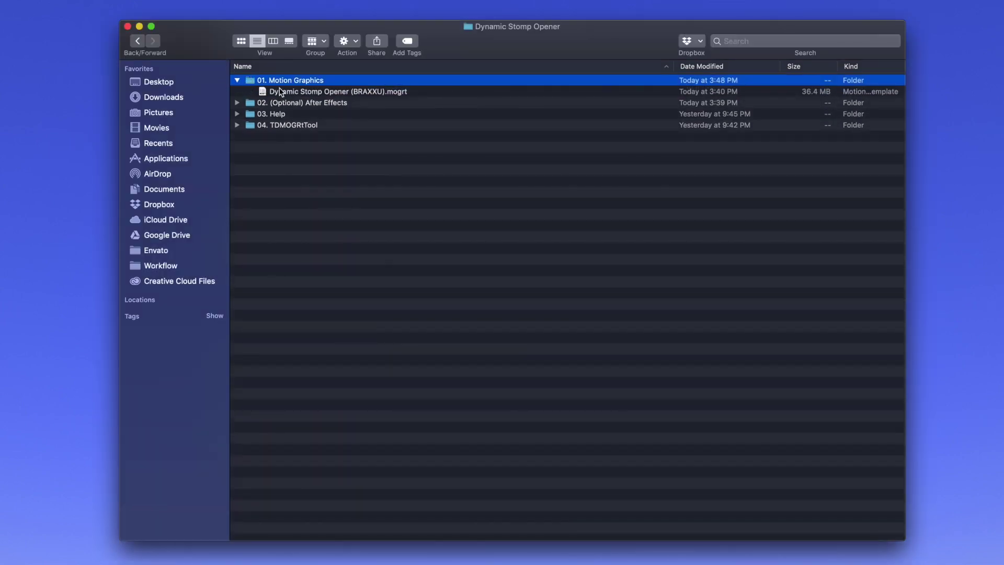
pyautogui.click(278, 92)
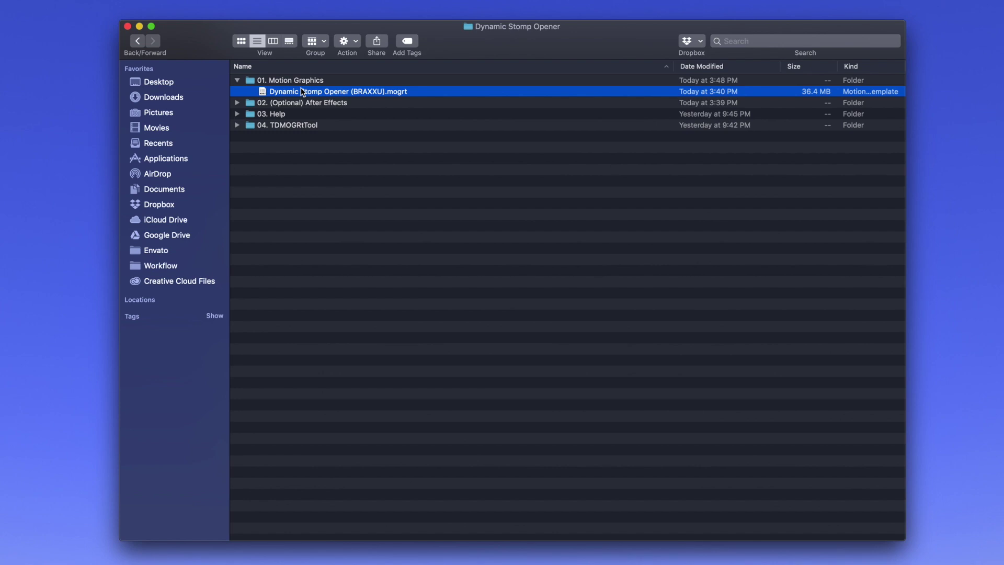
pyautogui.click(236, 81)
pyautogui.click(251, 92)
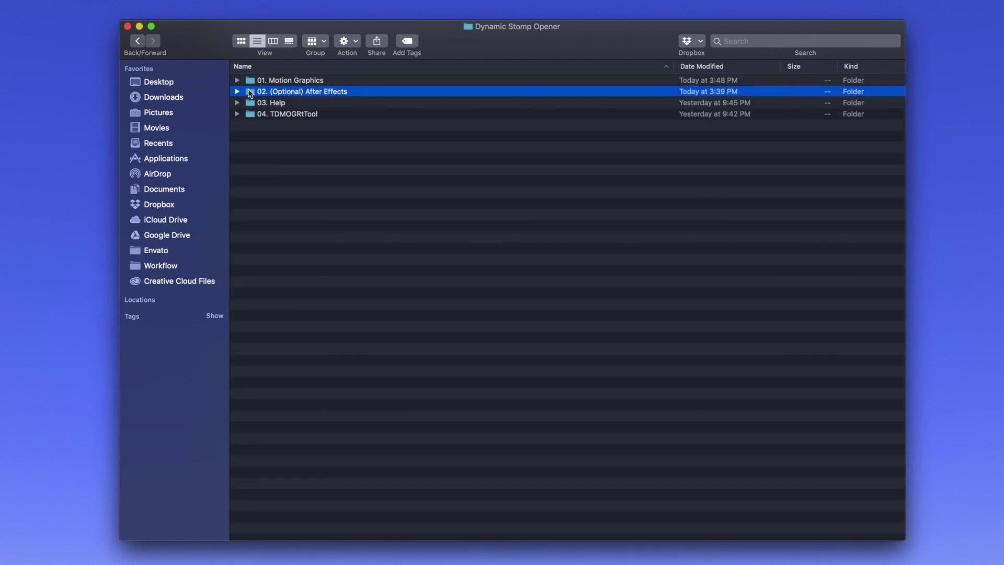
pyautogui.click(237, 91)
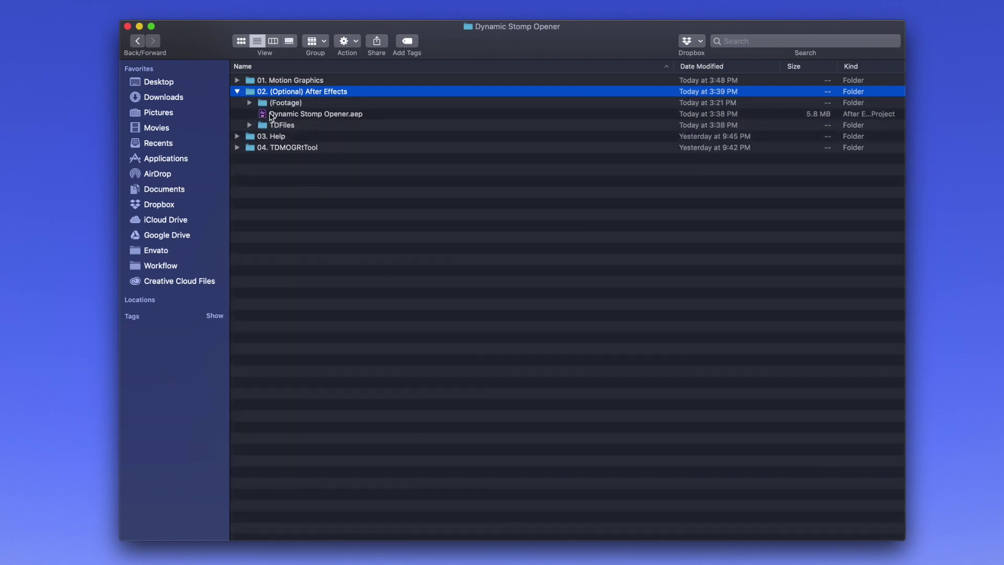
pyautogui.click(236, 92)
# Expand the 03. Help folder and open its 01. Read Me.txt file
pyautogui.click(252, 104)
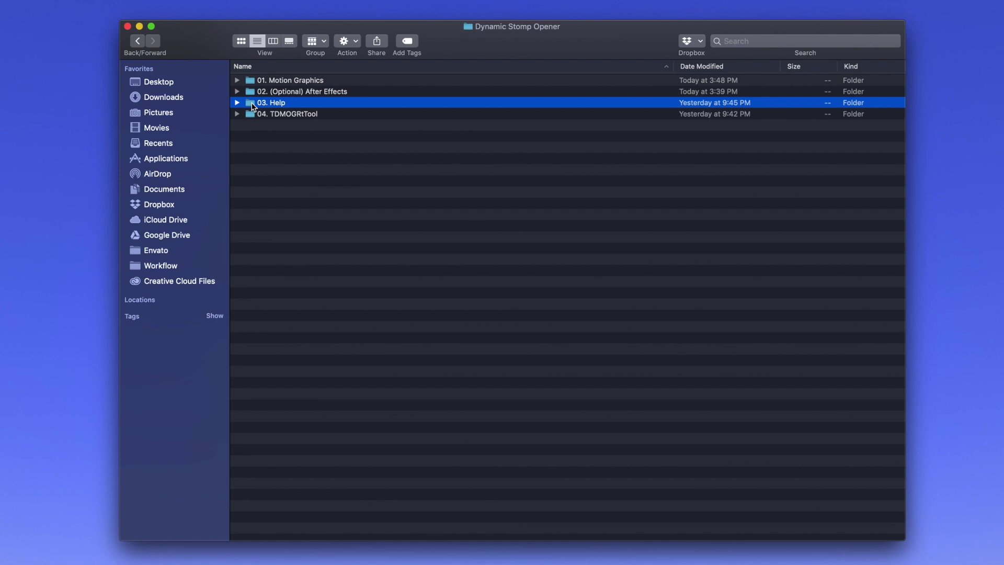
pyautogui.click(237, 103)
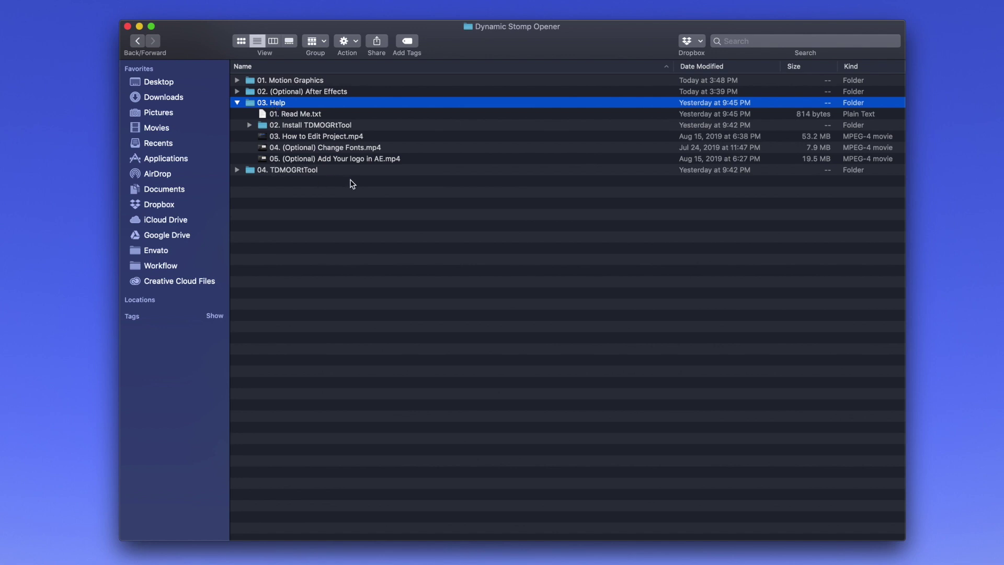
pyautogui.press('Down')
pyautogui.press('super+o')
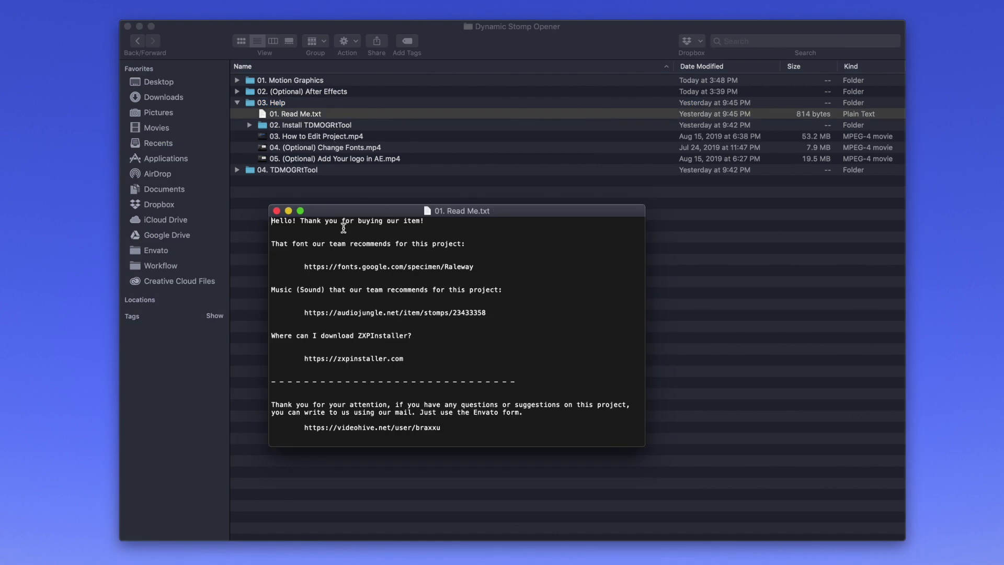
# Highlight the Raleway font link, close the Read Me, and select the 04. TDMOGRtTool folder
pyautogui.moveTo(304, 267); pyautogui.dragTo(474, 268)
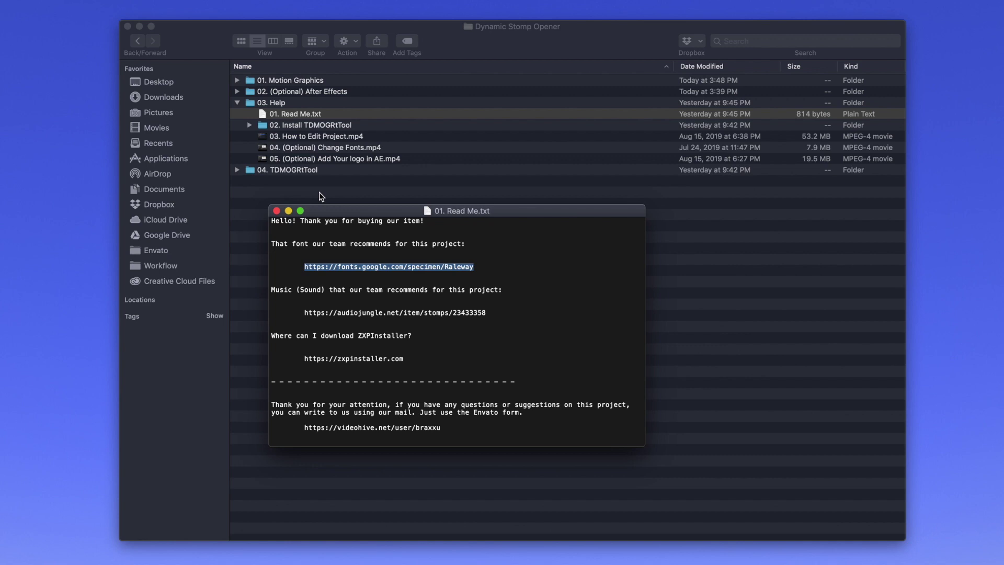
pyautogui.press('space')
pyautogui.click(292, 170)
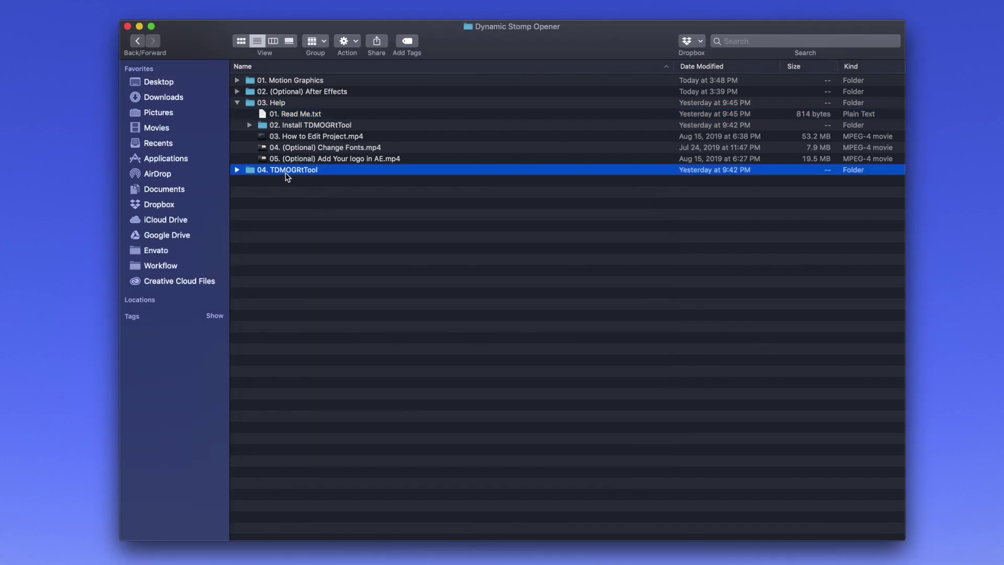
# Expand 04. TDMOGRtTool and 02. Install TDMOGRtTool to reveal TDMOGRtTool1.0.zxp
pyautogui.click(238, 171)
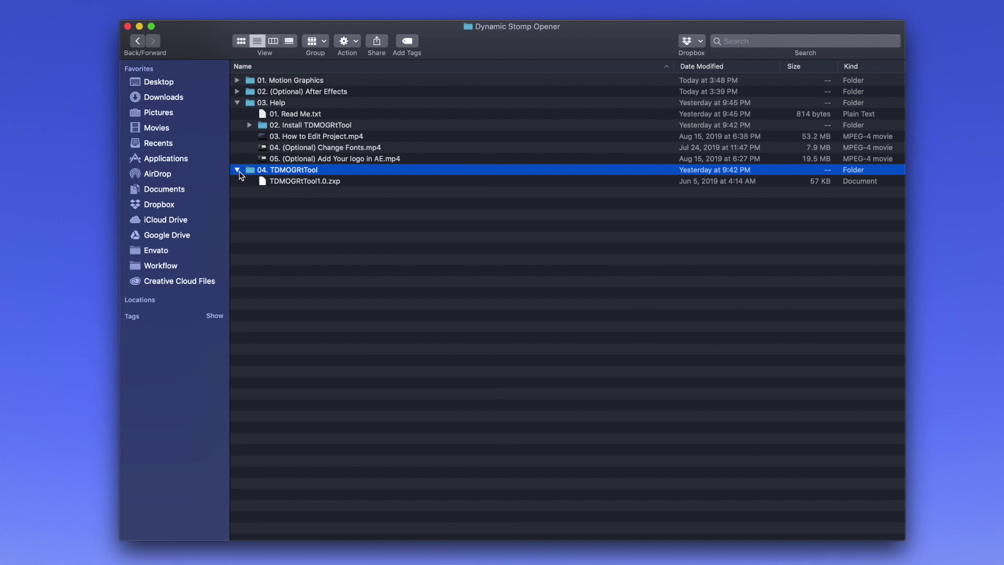
pyautogui.click(271, 125)
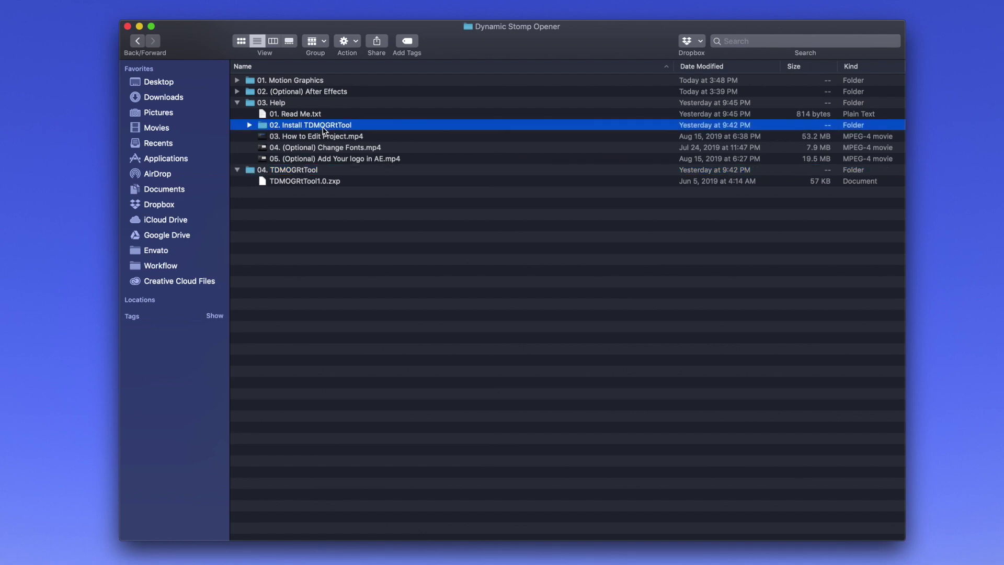
pyautogui.press('Right')
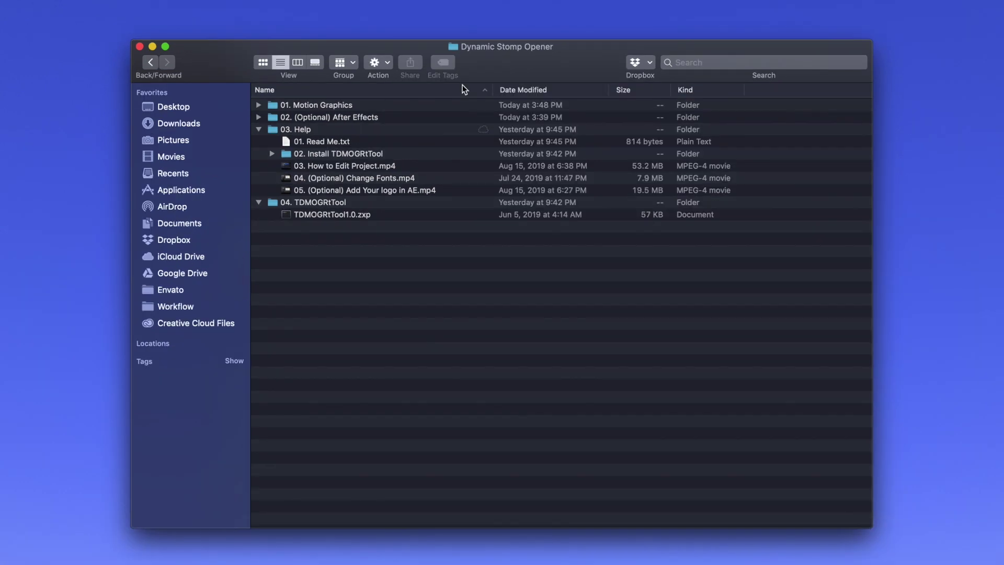
pyautogui.click(311, 146)
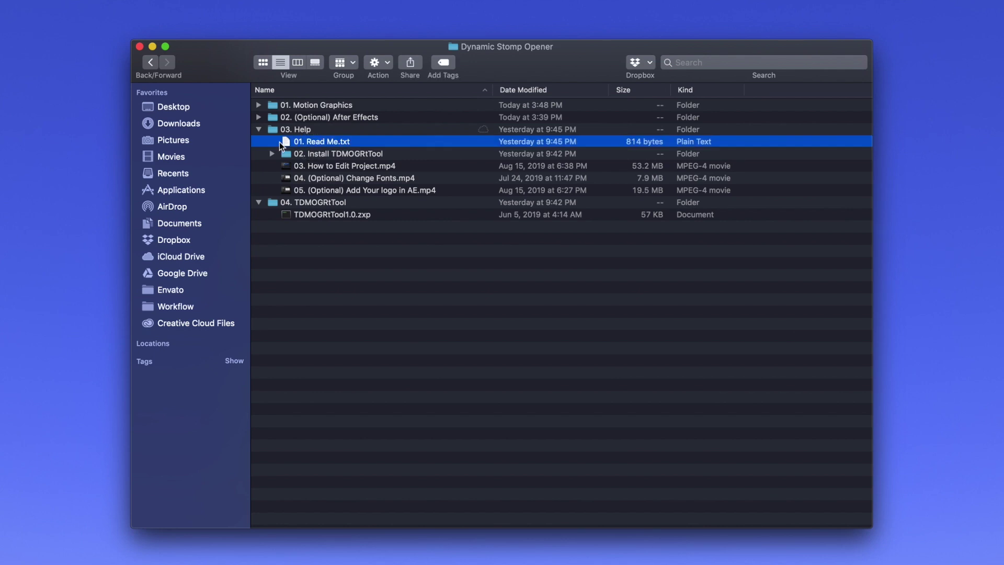
pyautogui.doubleClick(286, 140)
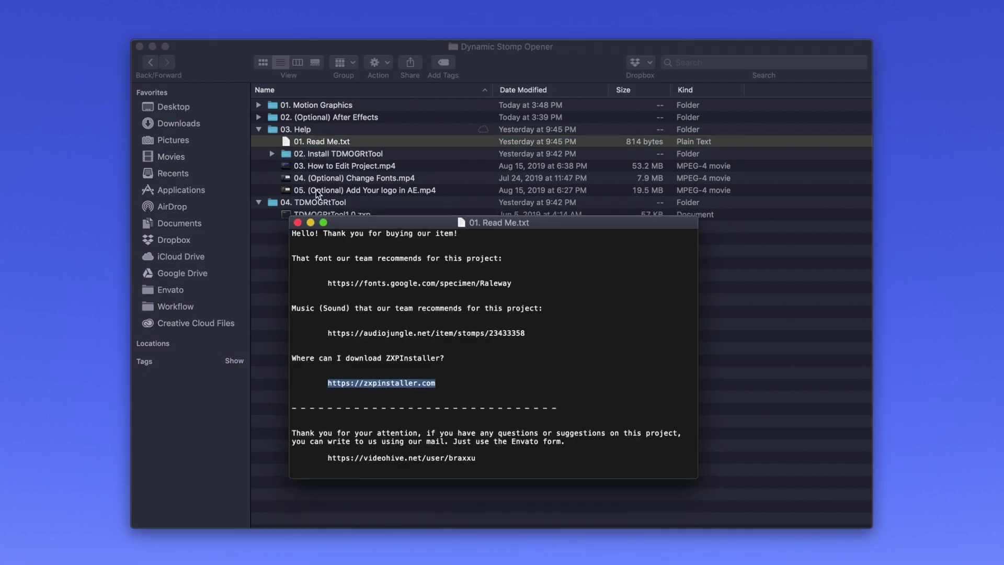
pyautogui.click(362, 385)
pyautogui.moveTo(328, 383); pyautogui.dragTo(432, 383)
pyautogui.press('super+c')
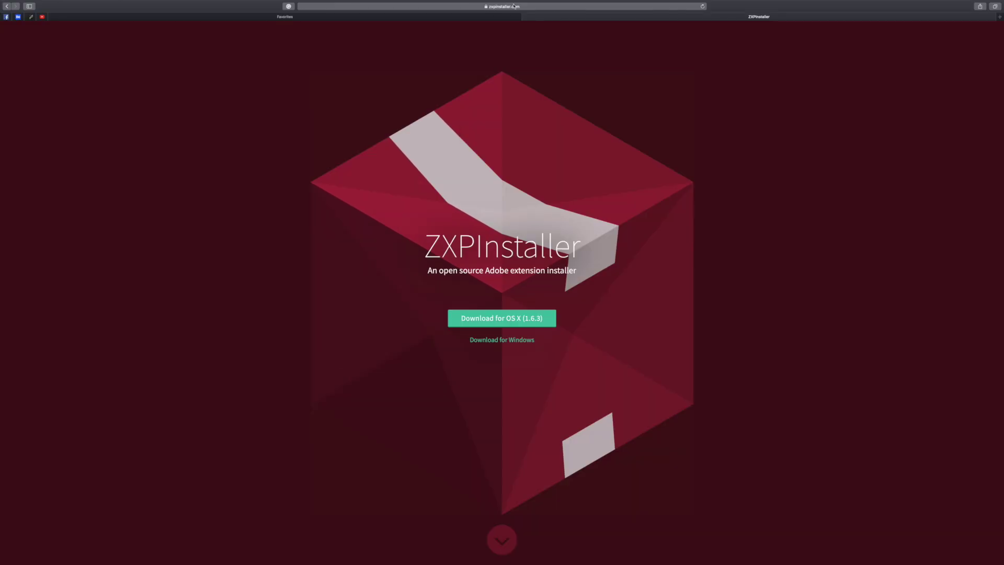
# Load the pasted zxpinstaller.com address in Safari
pyautogui.click(514, 6)
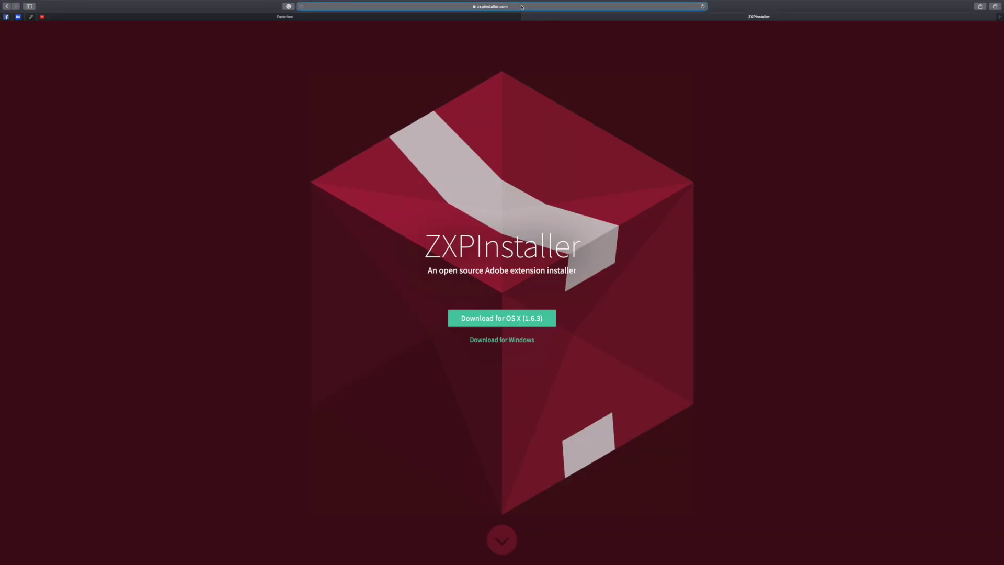
pyautogui.press('super+v')
pyautogui.press('Return')
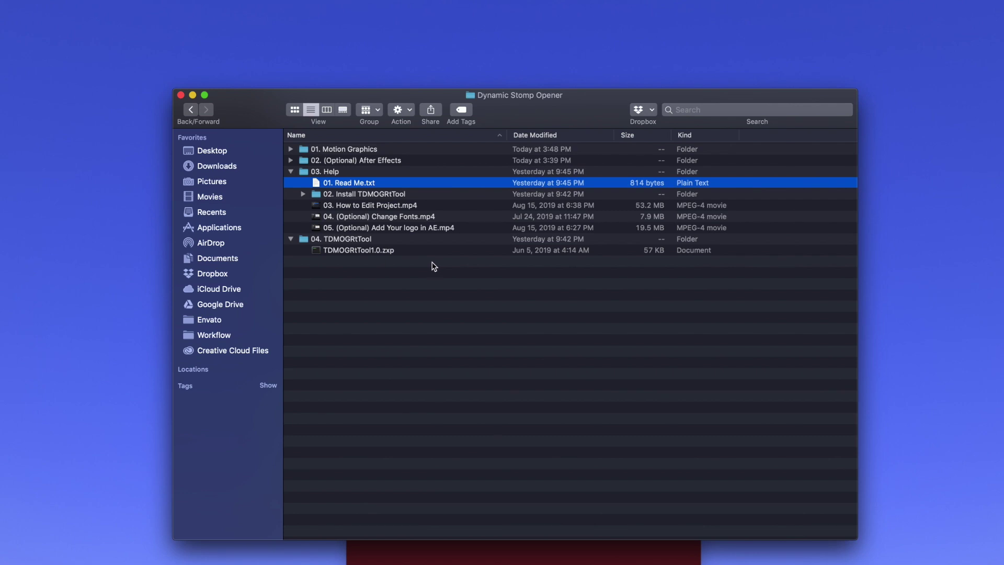
# Drag TDMOGRtTool1.0.zxp from the project folder onto ZXPInstaller to install it
pyautogui.click(412, 558)
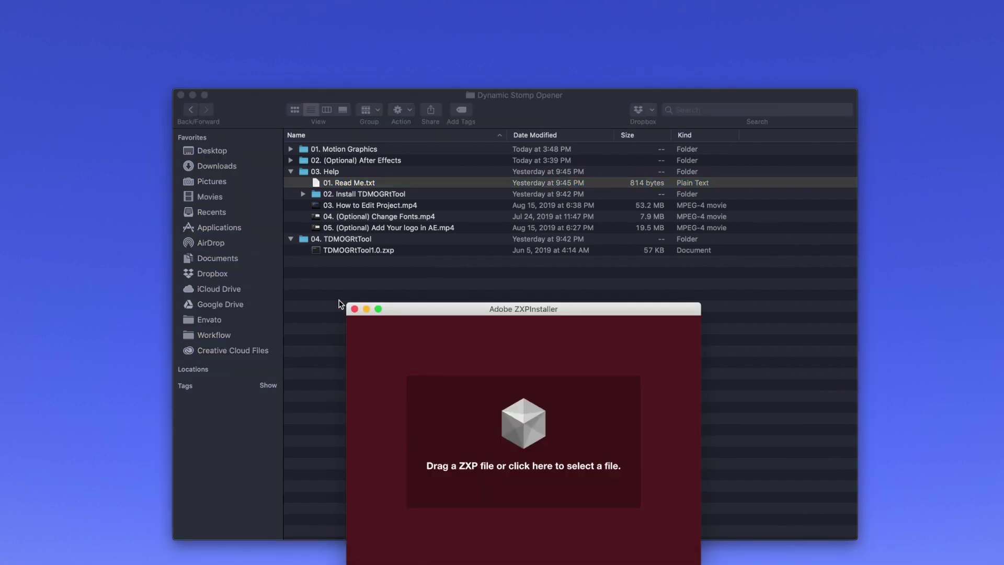
pyautogui.click(341, 253)
pyautogui.click(341, 250)
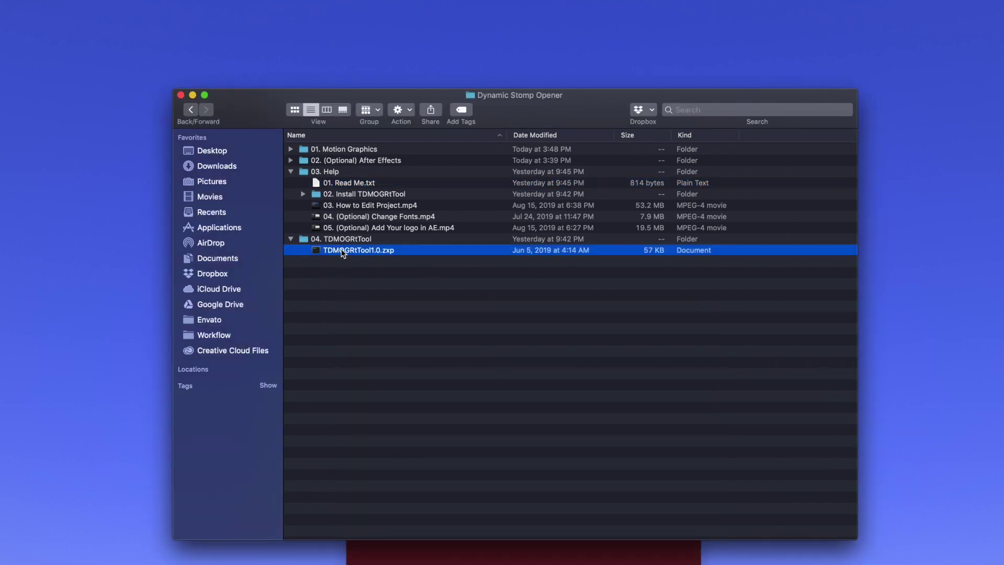
pyautogui.moveTo(366, 96); pyautogui.dragTo(344, 20)
pyautogui.click(312, 161)
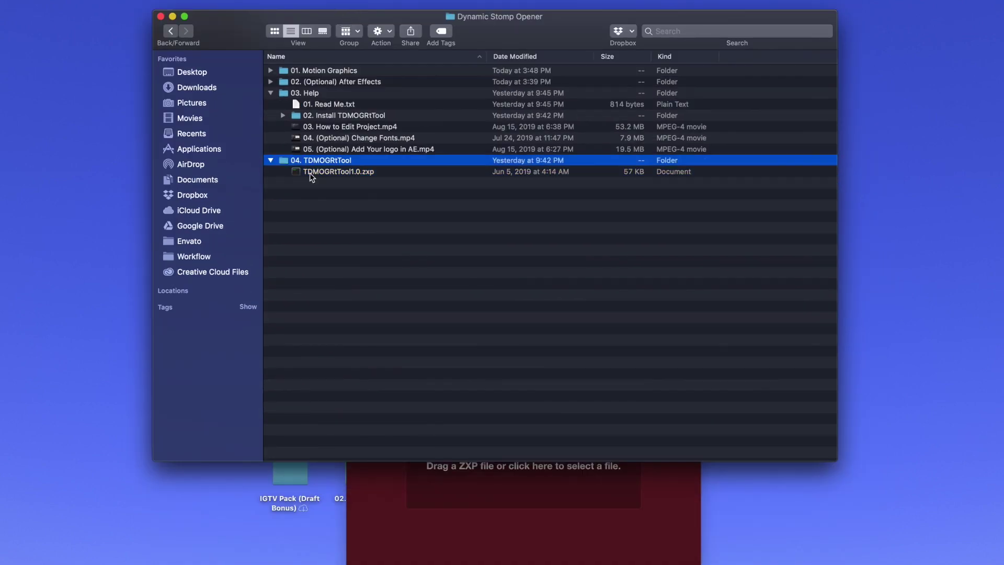
pyautogui.moveTo(312, 177); pyautogui.dragTo(458, 490)
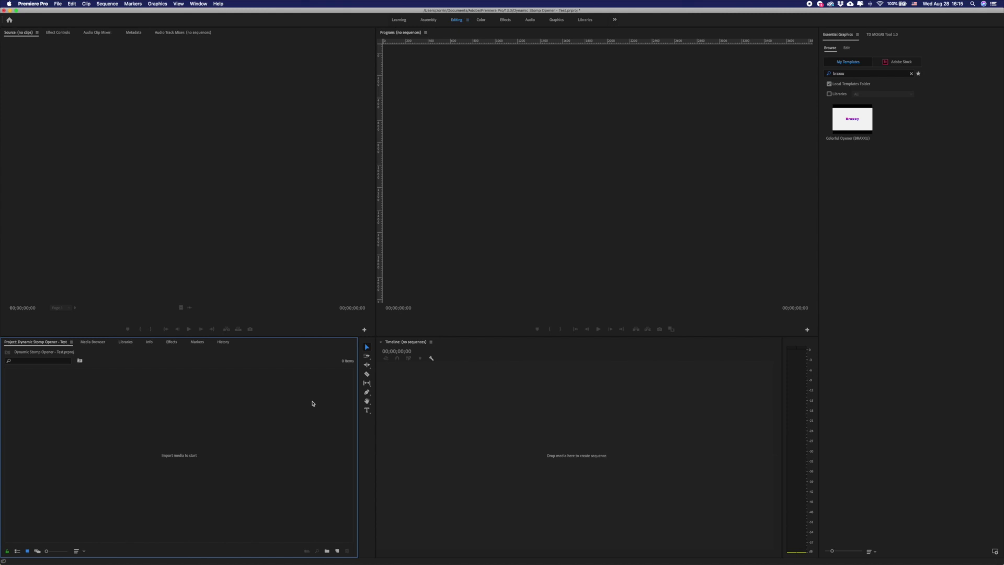
# Show Essential Graphics and the TD MOGRt Tool 1.0 extension panel, then refocus Essential Graphics
pyautogui.click(199, 5)
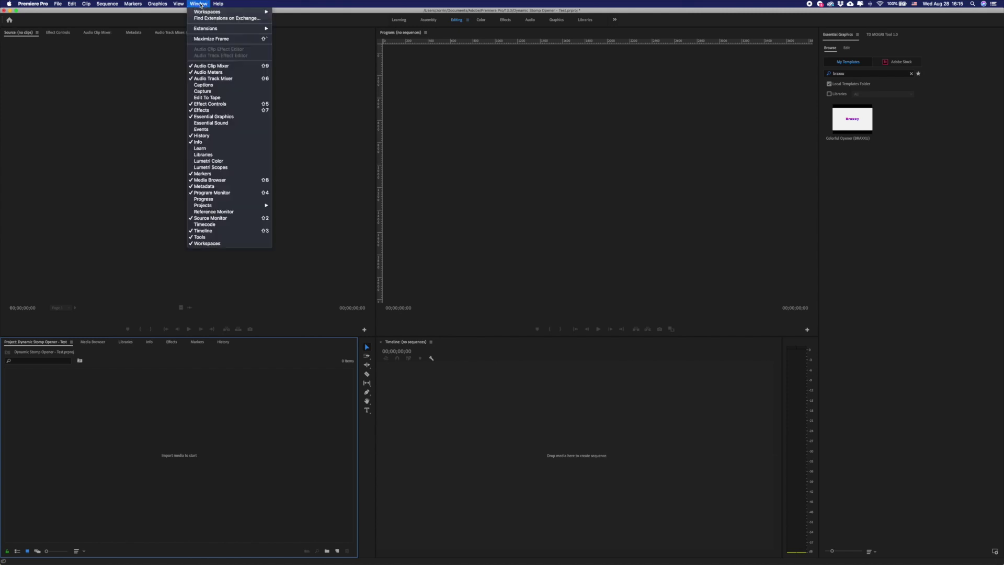
pyautogui.click(210, 117)
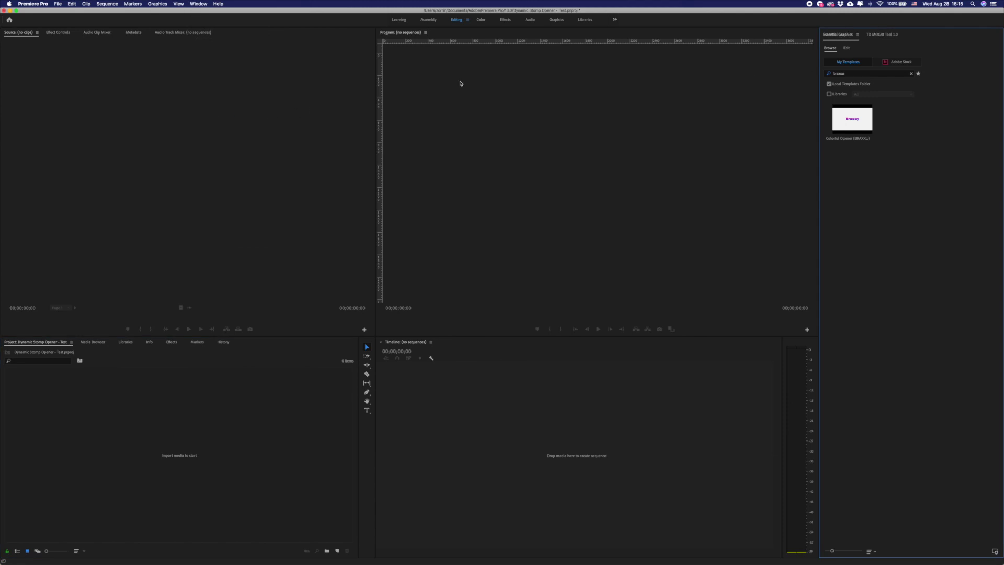
pyautogui.click(201, 5)
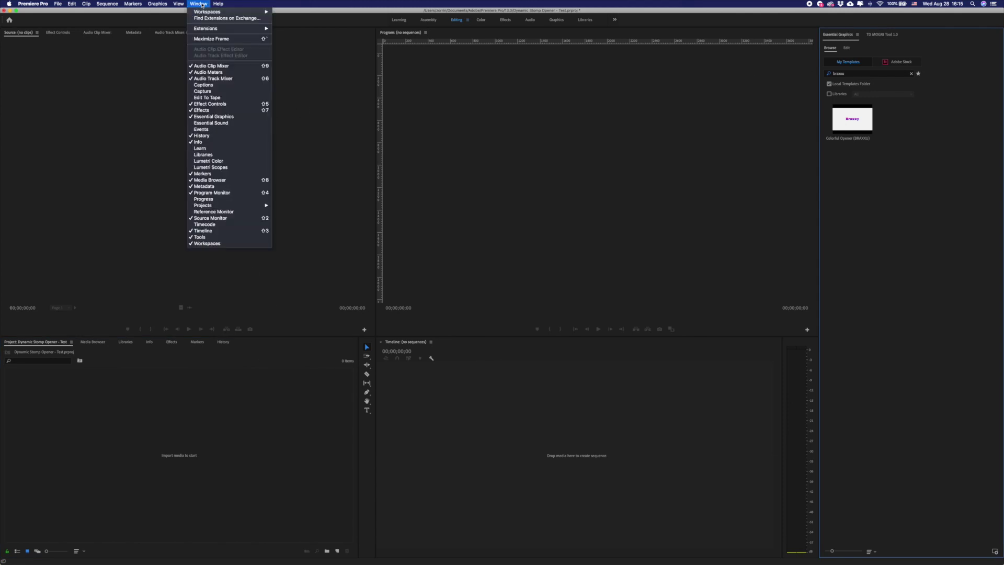
pyautogui.moveTo(200, 30)
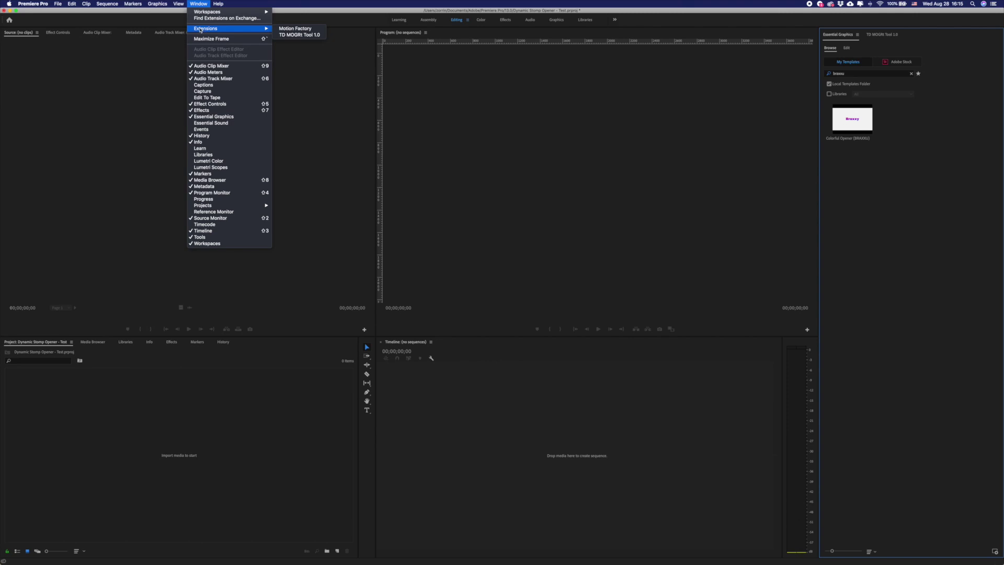
pyautogui.click(290, 36)
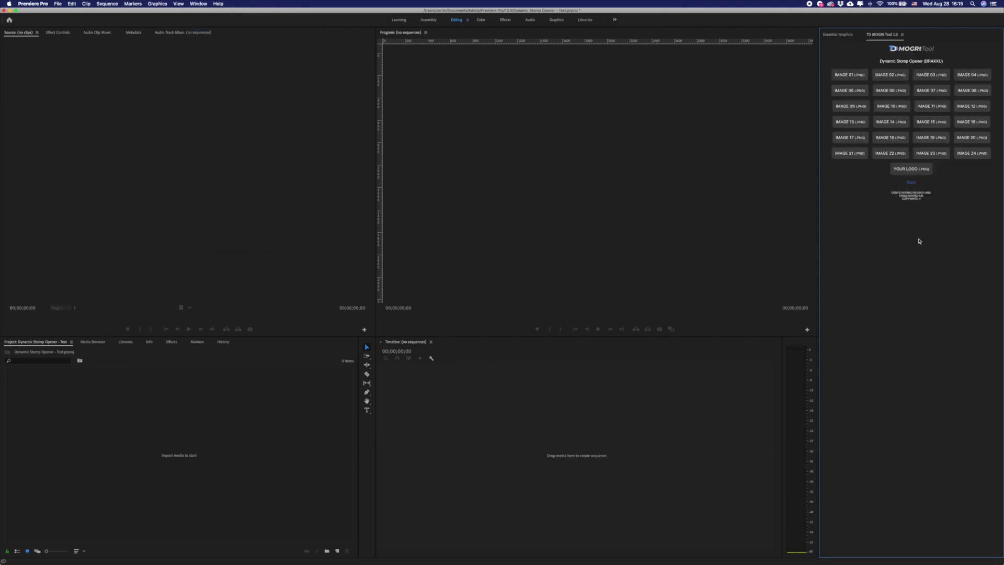
pyautogui.click(280, 450)
pyautogui.click(959, 238)
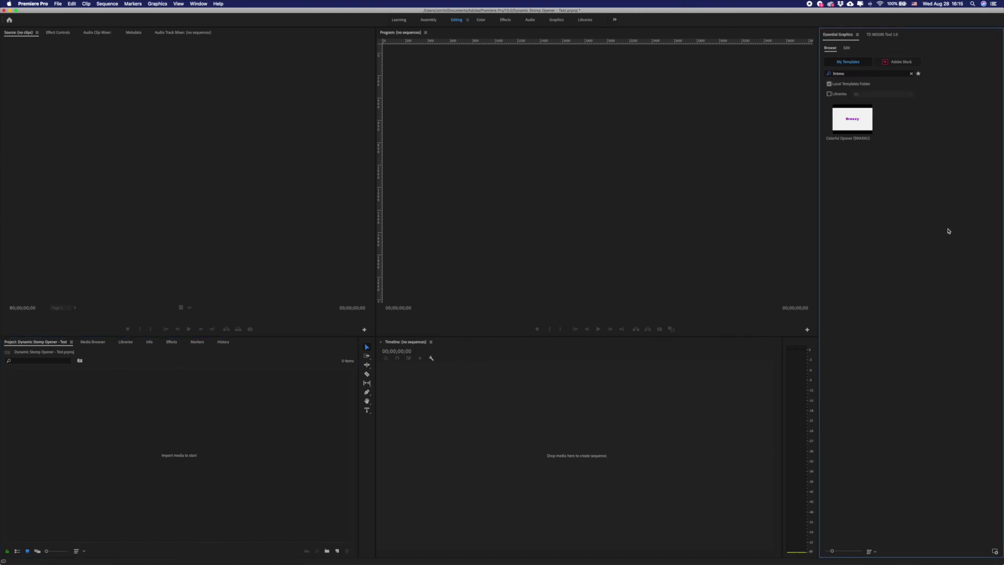
# Install Dynamic Stomp Opener .mogrt from 01. Motion Graphics and select the braxxu search term
pyautogui.click(995, 552)
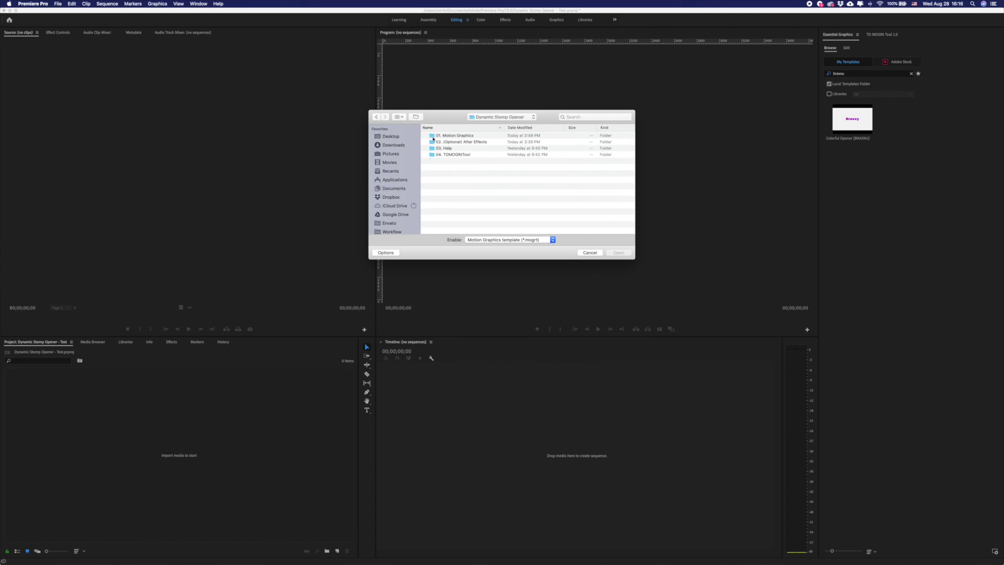
pyautogui.doubleClick(438, 136)
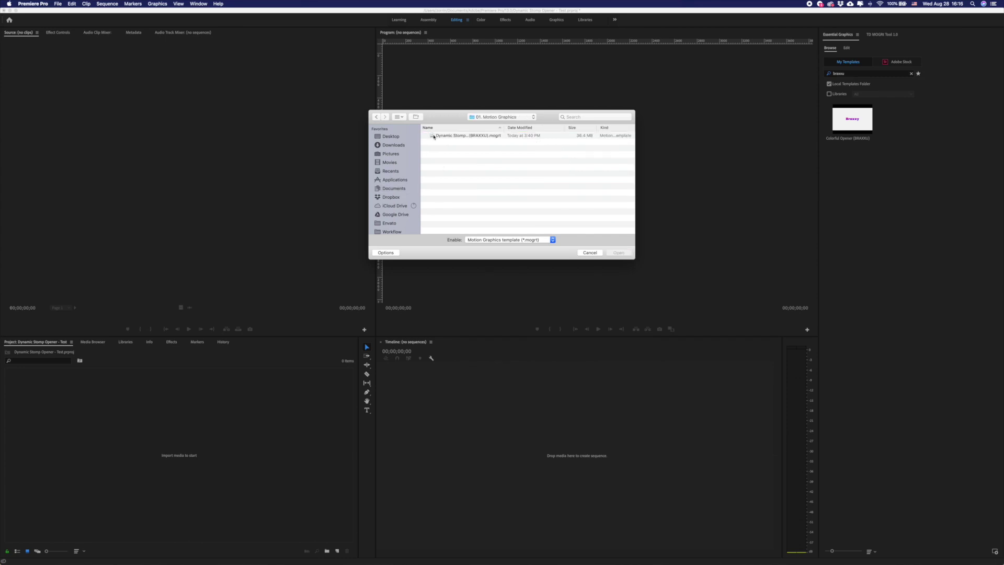
pyautogui.click(444, 138)
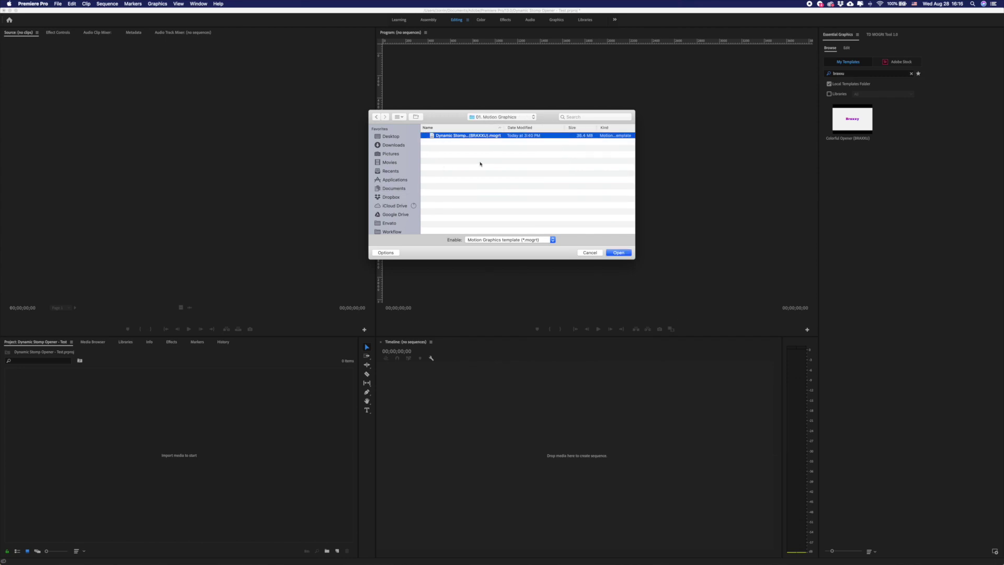
pyautogui.doubleClick(468, 136)
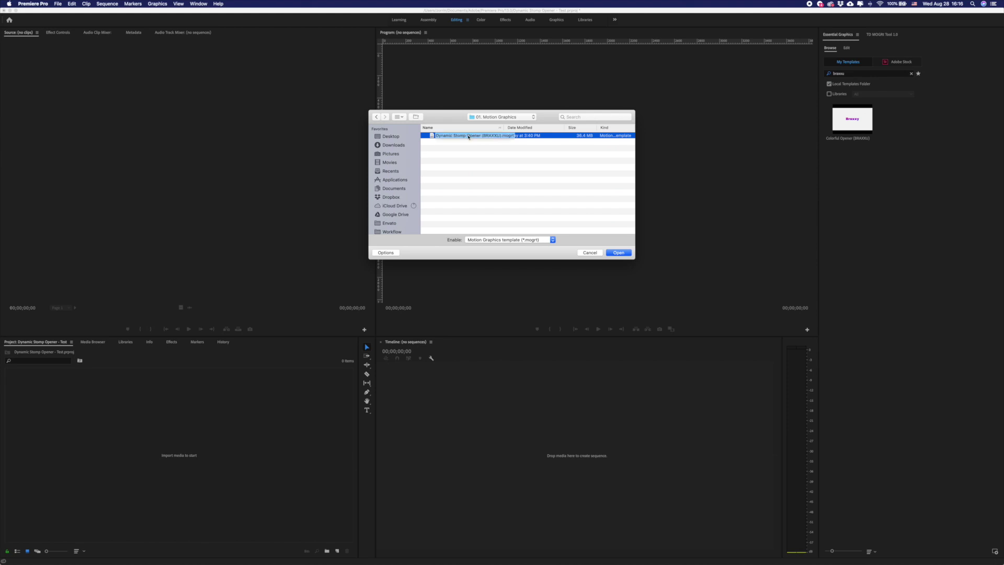
pyautogui.doubleClick(844, 74)
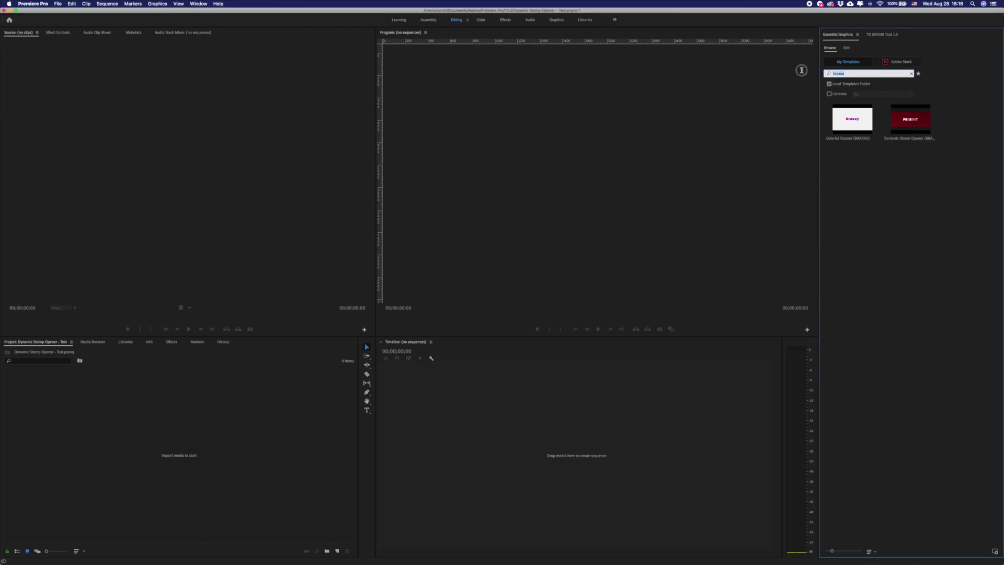
# Add the Dynamic Stomp Opener template to the project and create Sequence 02
pyautogui.moveTo(905, 142)
pyautogui.moveTo(901, 118); pyautogui.dragTo(297, 420)
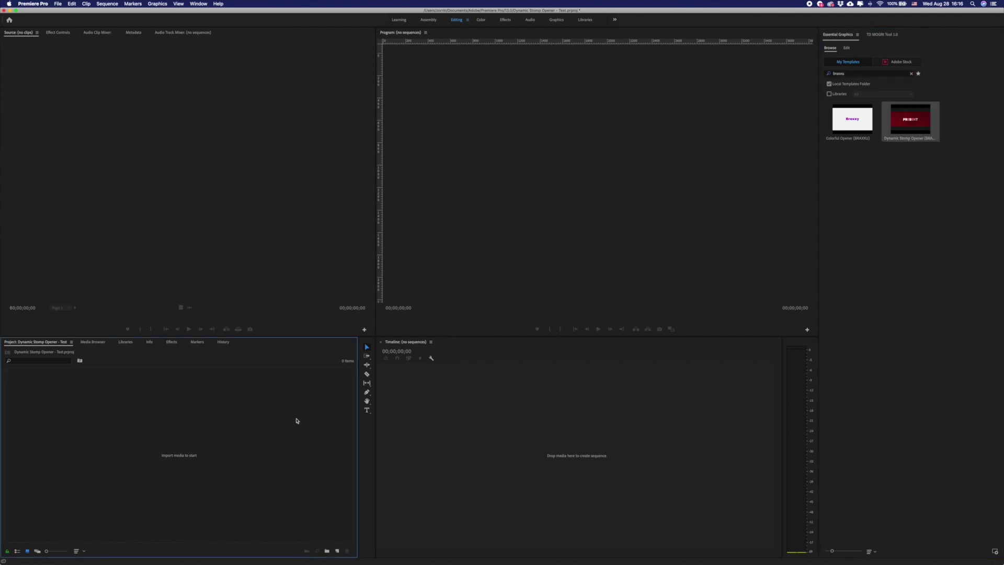
pyautogui.click(337, 550)
pyautogui.click(347, 470)
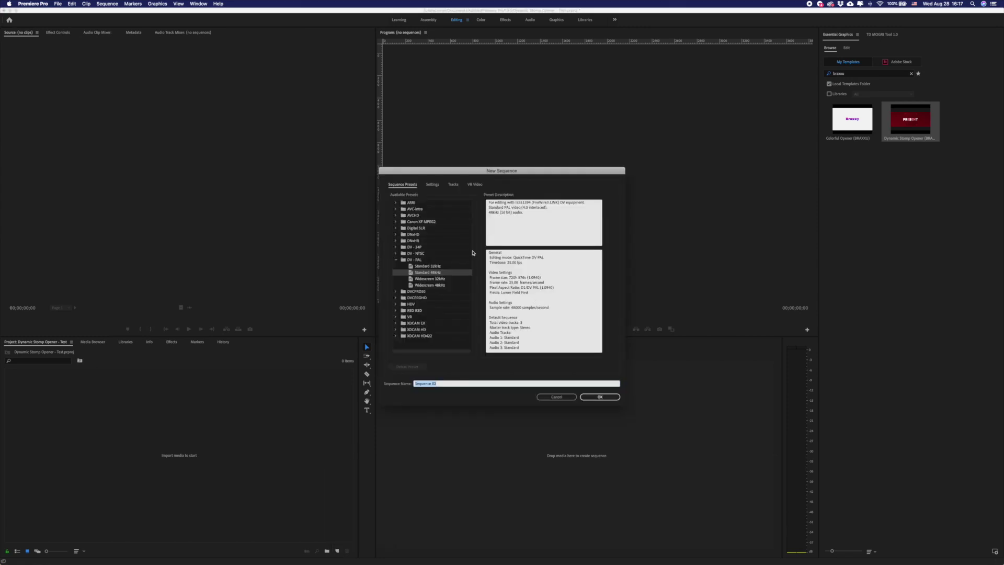
pyautogui.press('Return')
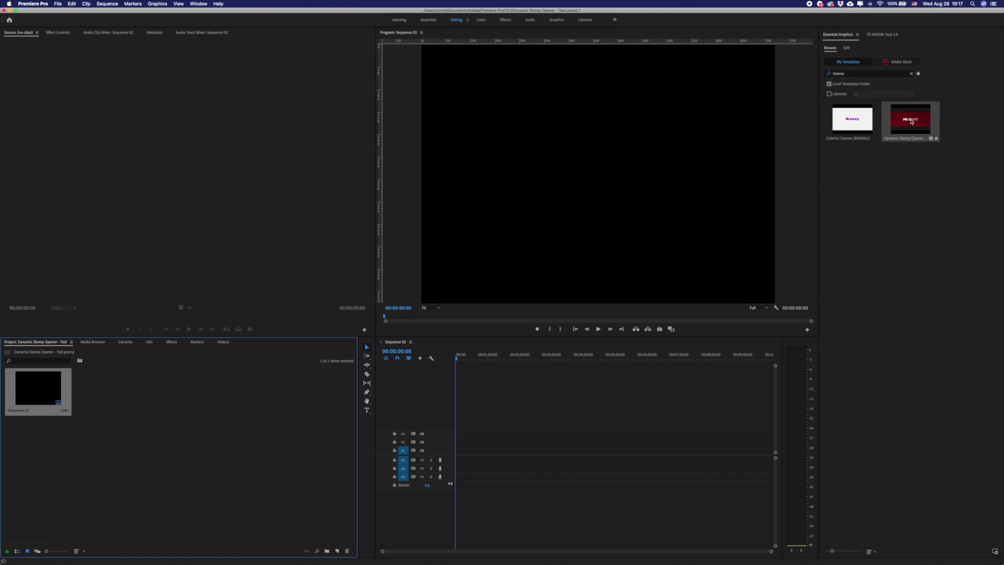
# Place the template on V1, match the sequence settings to it, and select the clip
pyautogui.moveTo(911, 120); pyautogui.dragTo(459, 450)
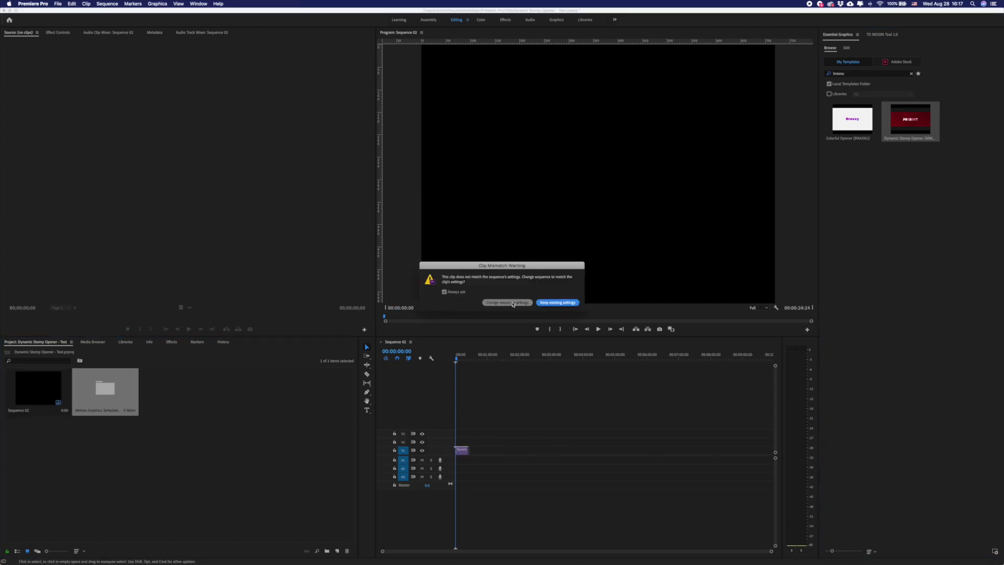
pyautogui.click(517, 305)
pyautogui.click(479, 450)
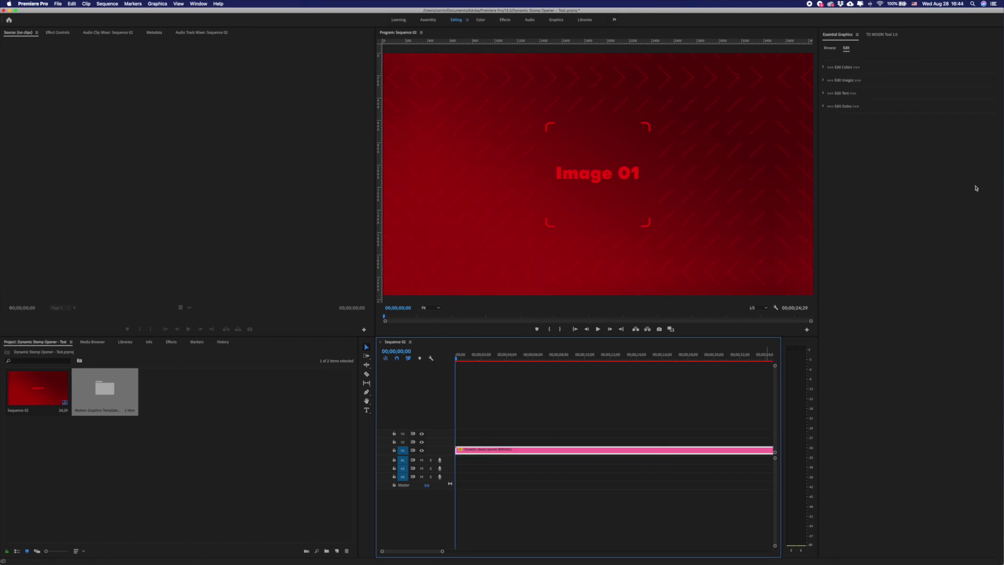
# Load the 24 image slots and logo in TD MOGRt Tool, then open the Image 01 file picker
pyautogui.click(876, 34)
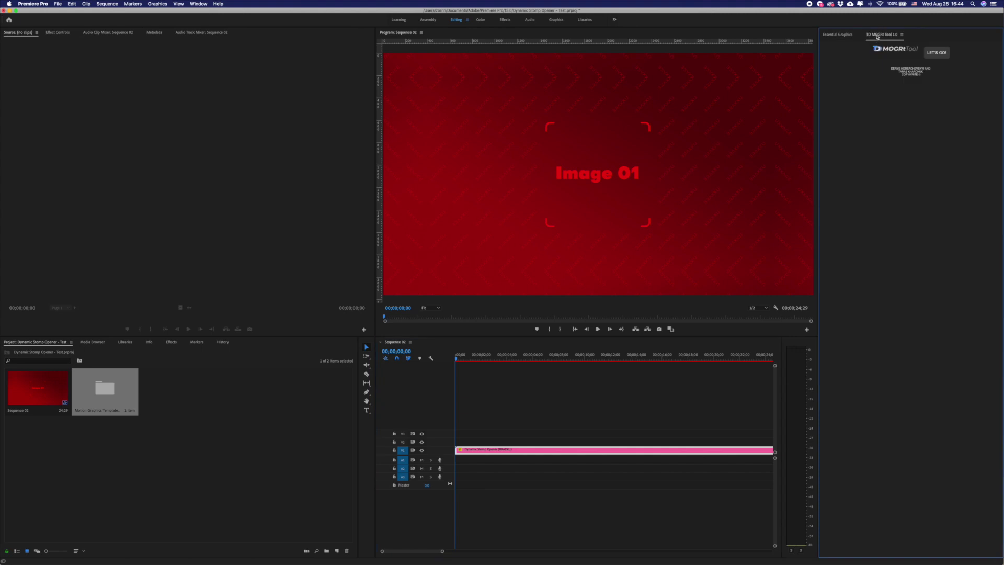
pyautogui.click(936, 53)
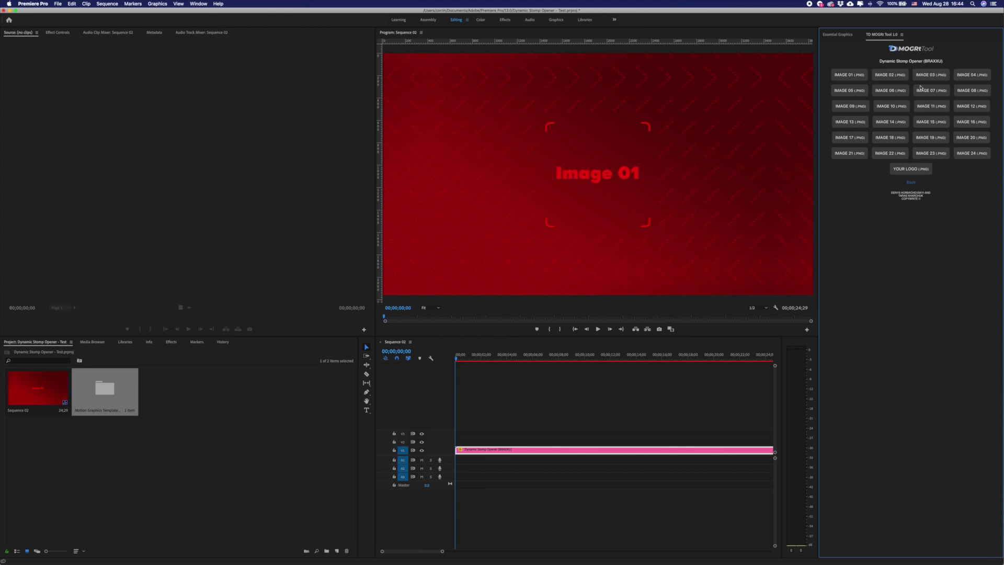
pyautogui.click(855, 78)
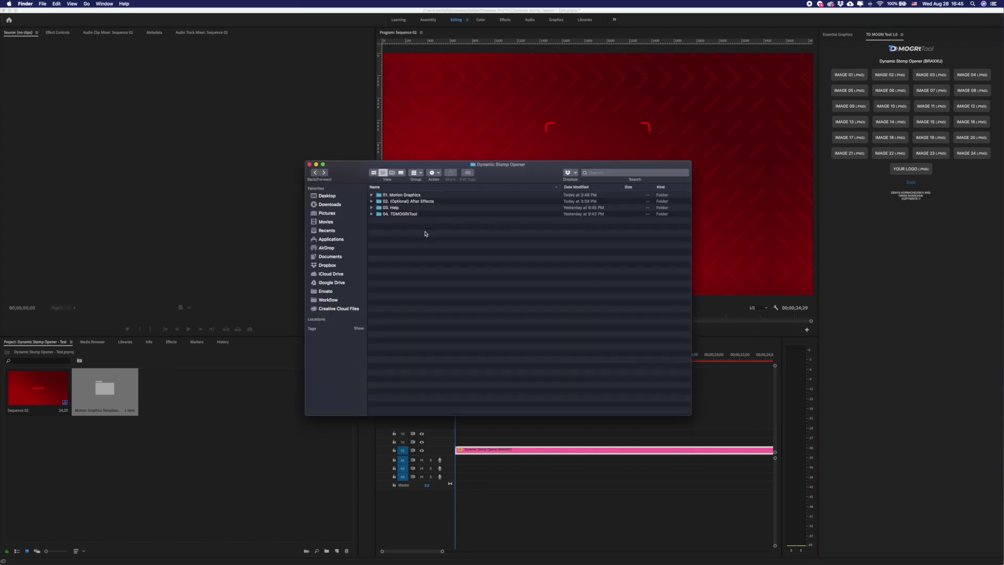
# Open Help.html from 03. Help > 02. Install TDMOGRtTool in Safari
pyautogui.click(372, 208)
pyautogui.click(379, 220)
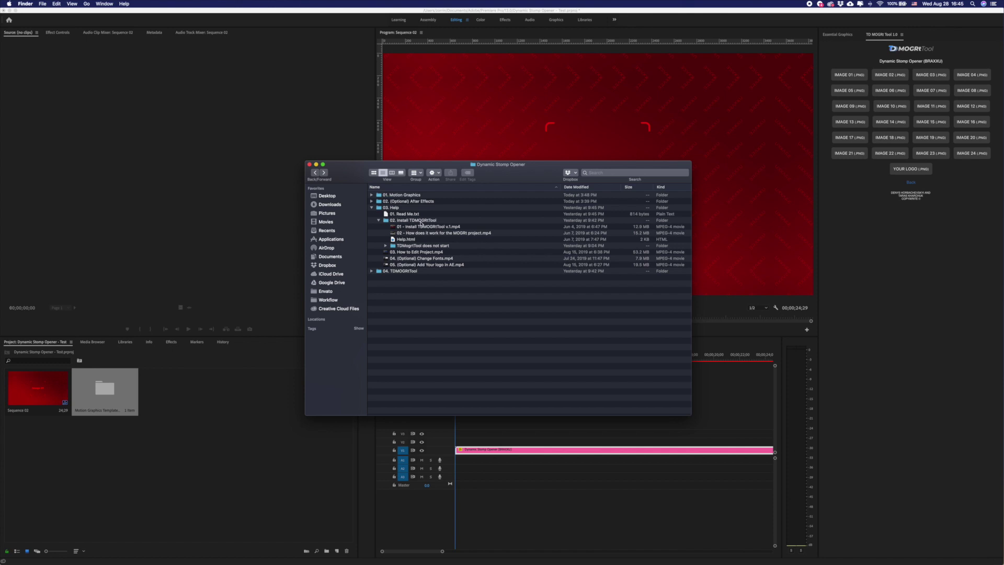
pyautogui.click(408, 239)
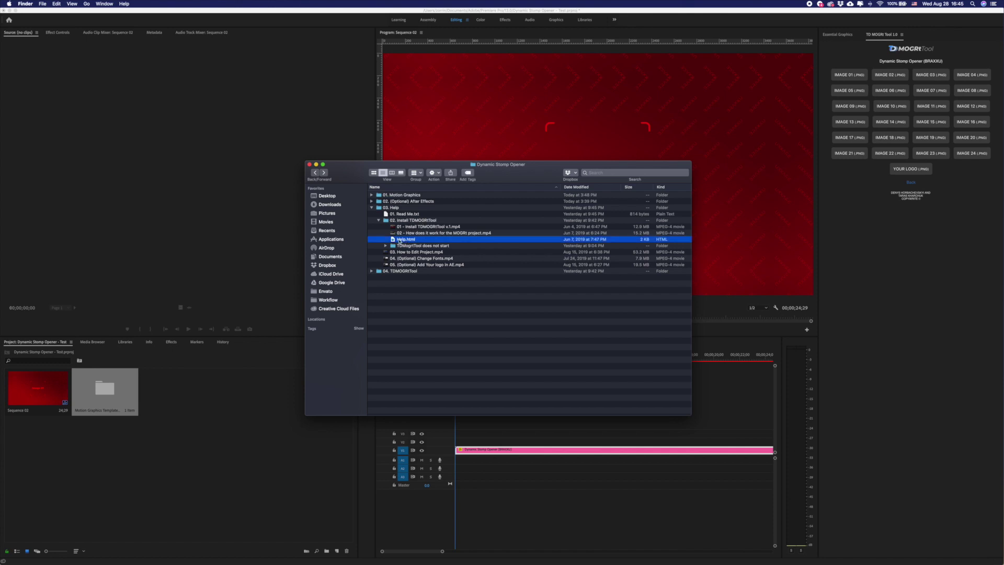
pyautogui.doubleClick(397, 240)
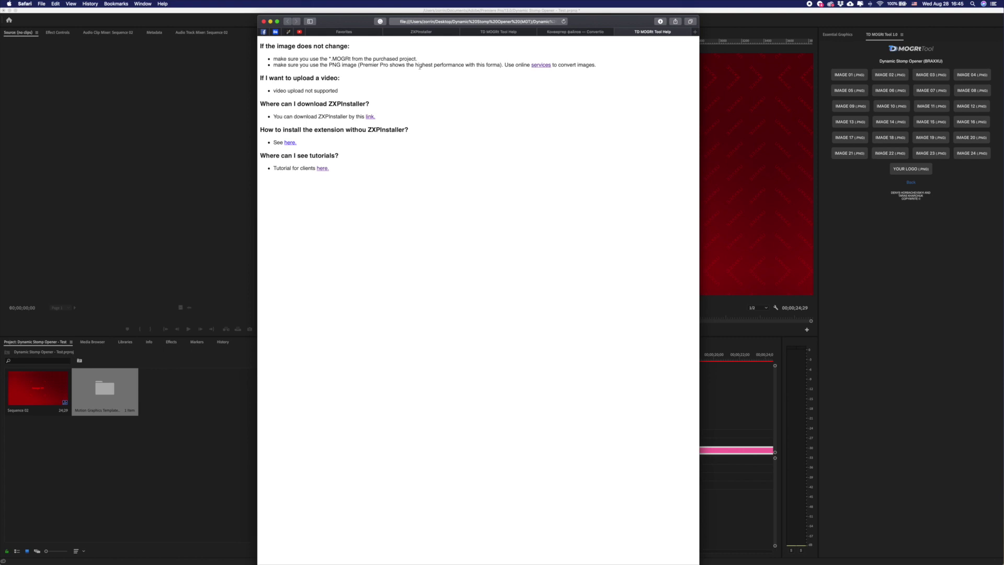
# Follow the help page's link to the Convertio converter, then start choosing a file for Image 01
pyautogui.click(542, 65)
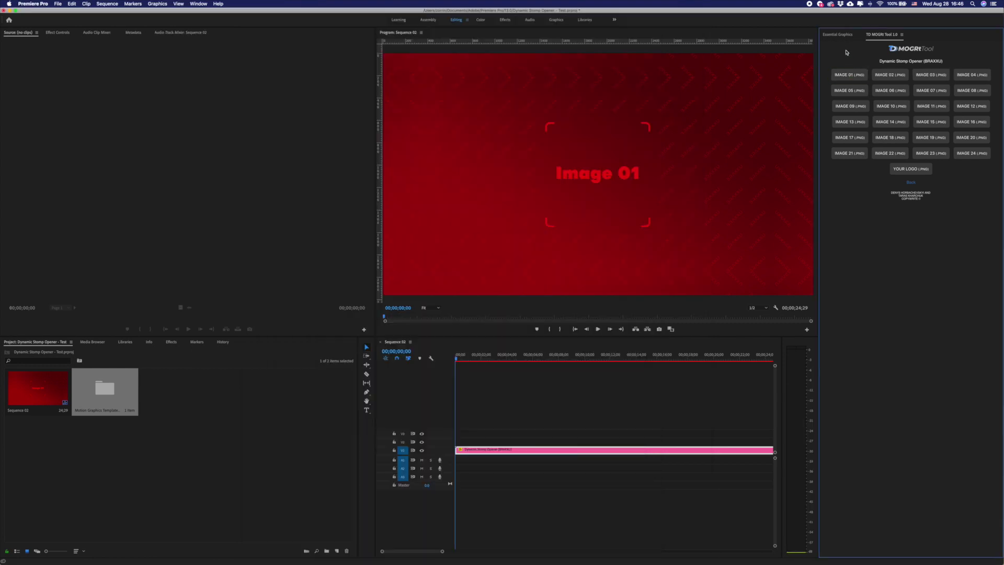
pyautogui.click(845, 76)
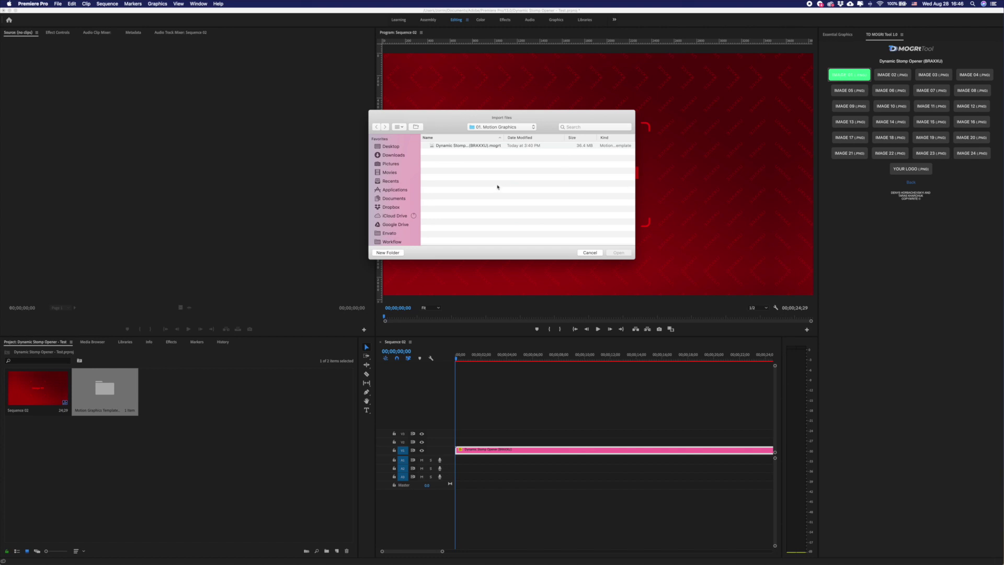
# Cancel the Image 01 file import and return focus to the sequence timeline
pyautogui.click(496, 129)
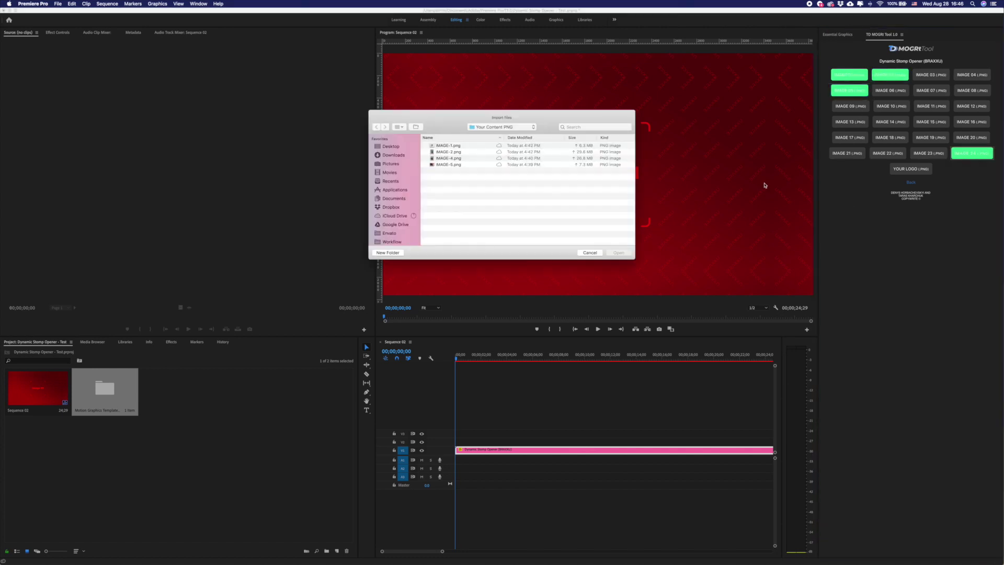
pyautogui.press('Escape')
pyautogui.click(456, 359)
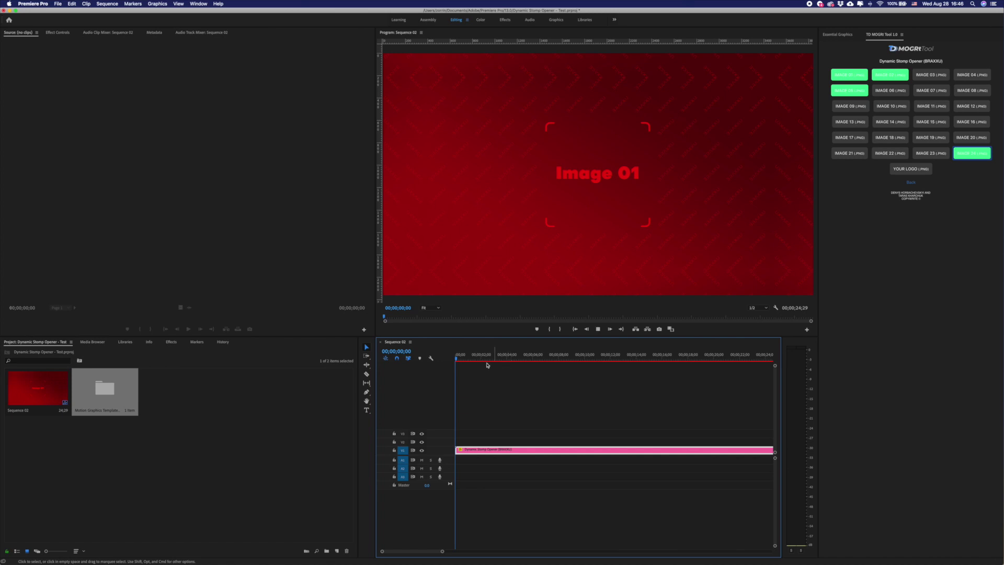
# Play the opener from the start several times to review the replacement photos
pyautogui.click(450, 359)
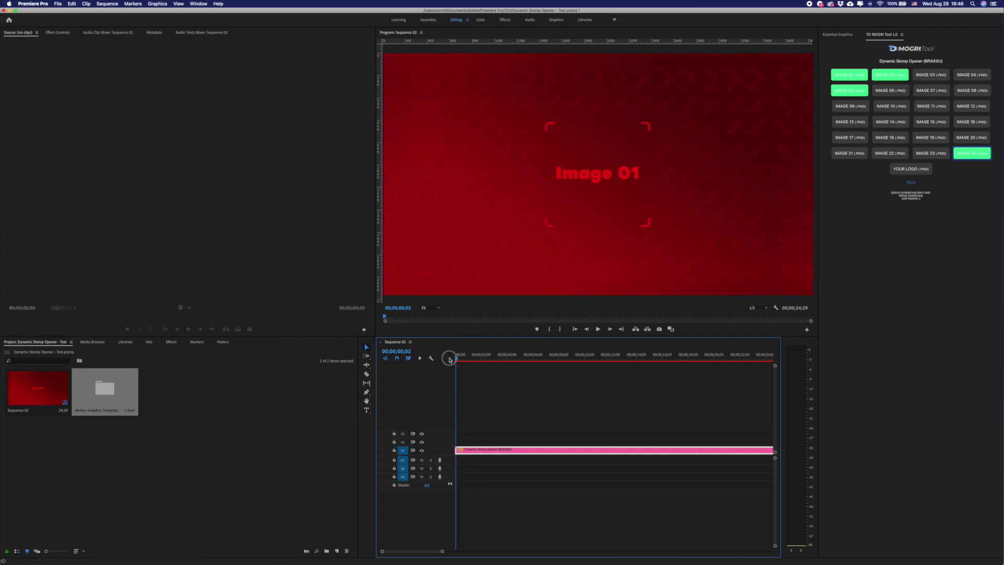
pyautogui.press('space')
pyautogui.click(451, 360)
pyautogui.press('space')
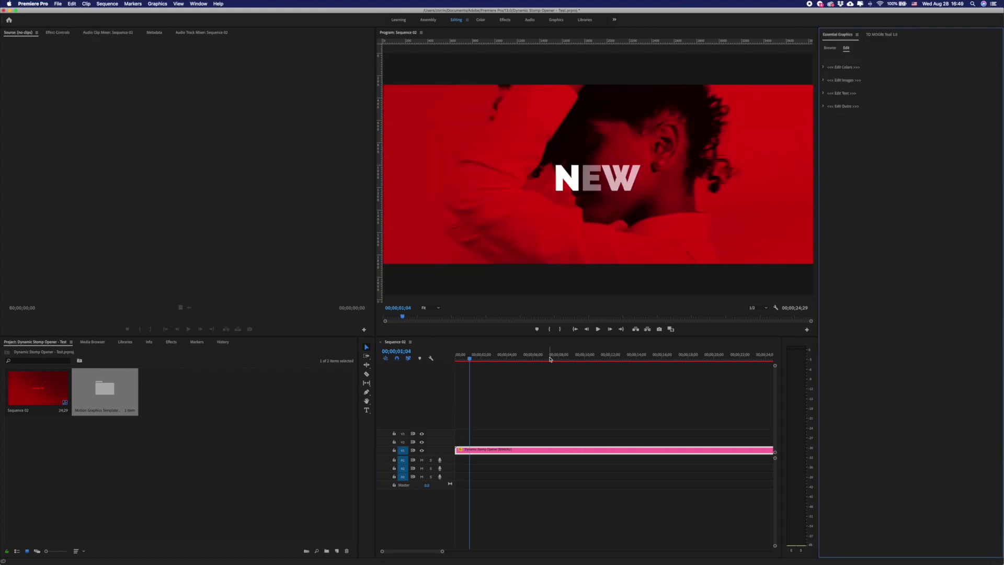
pyautogui.moveTo(469, 359); pyautogui.dragTo(448, 358)
pyautogui.press('space')
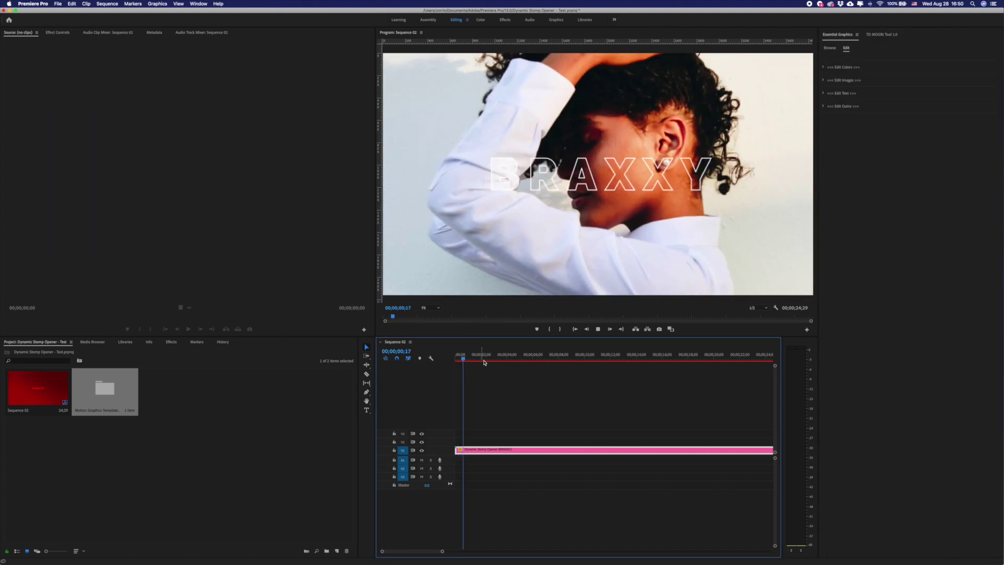
# Stop on the NEW title shot and select the template clip in the Timeline
pyautogui.click(472, 359)
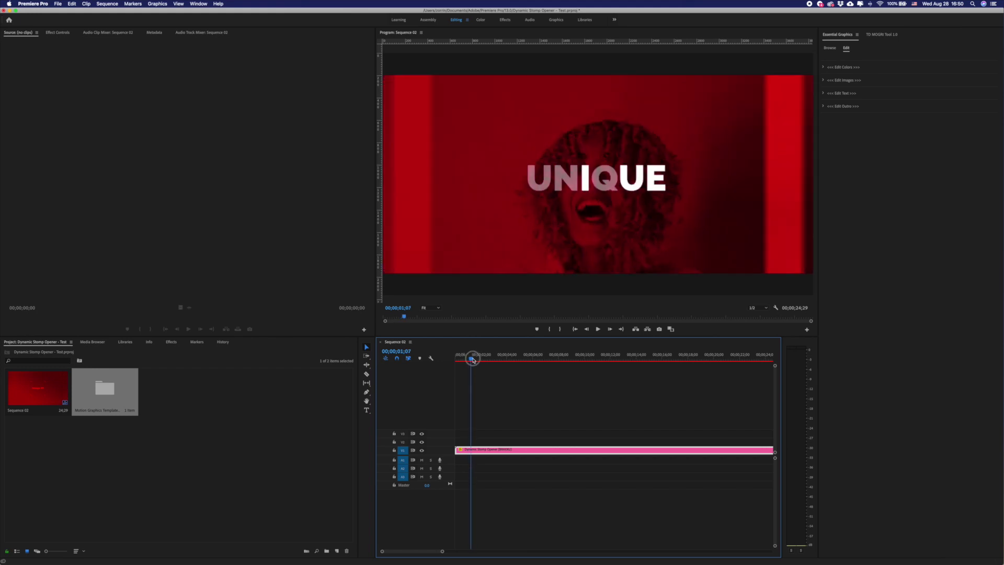
pyautogui.moveTo(473, 360); pyautogui.dragTo(469, 359)
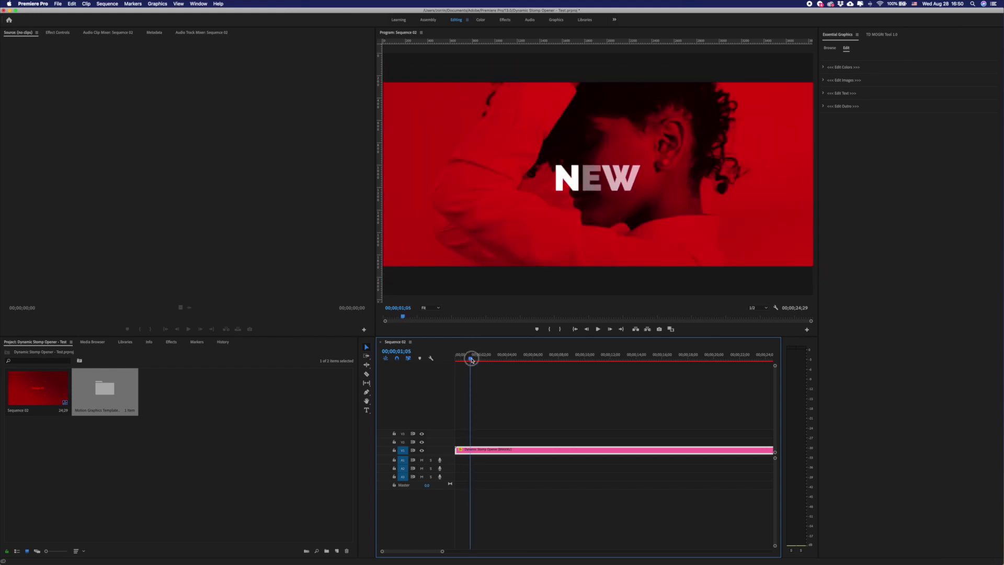
pyautogui.click(868, 181)
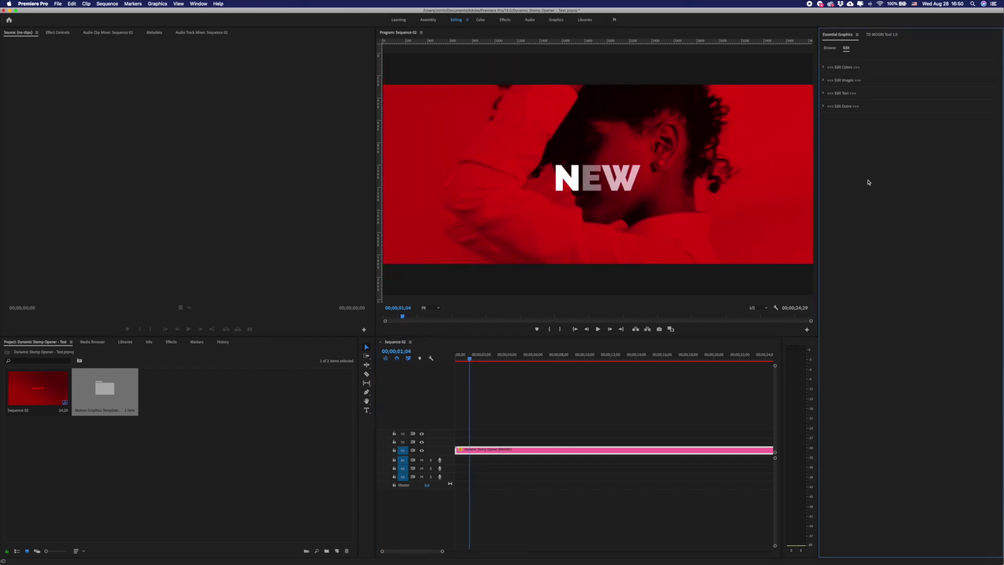
pyautogui.click(505, 448)
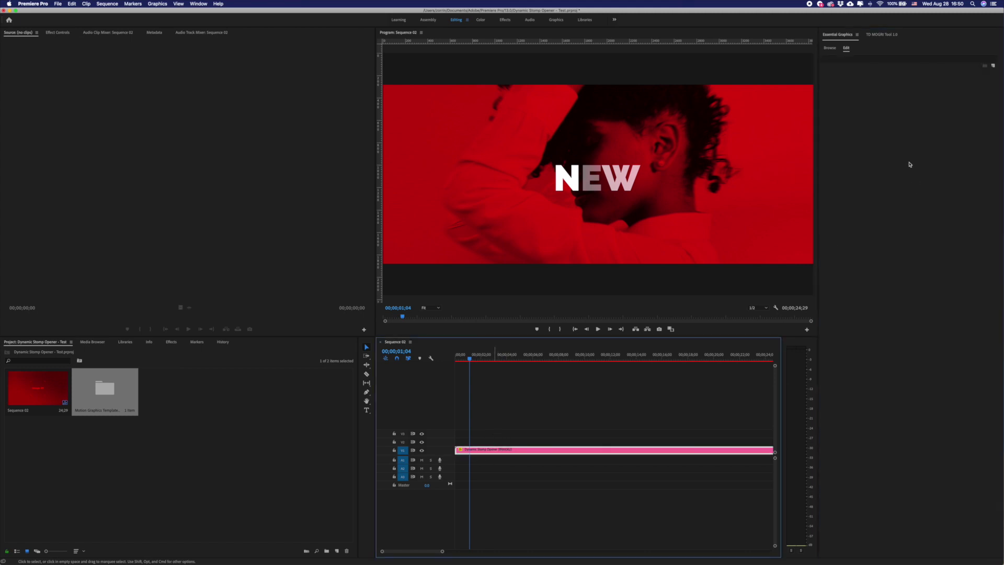
# Expand Edit Colors and set Effect Color 01 to cyan
pyautogui.click(825, 67)
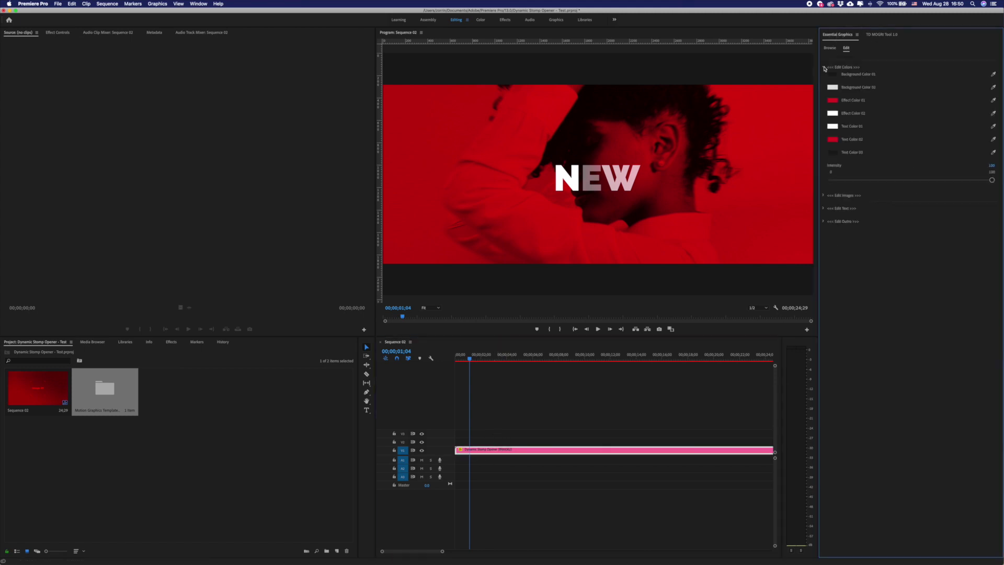
pyautogui.click(824, 67)
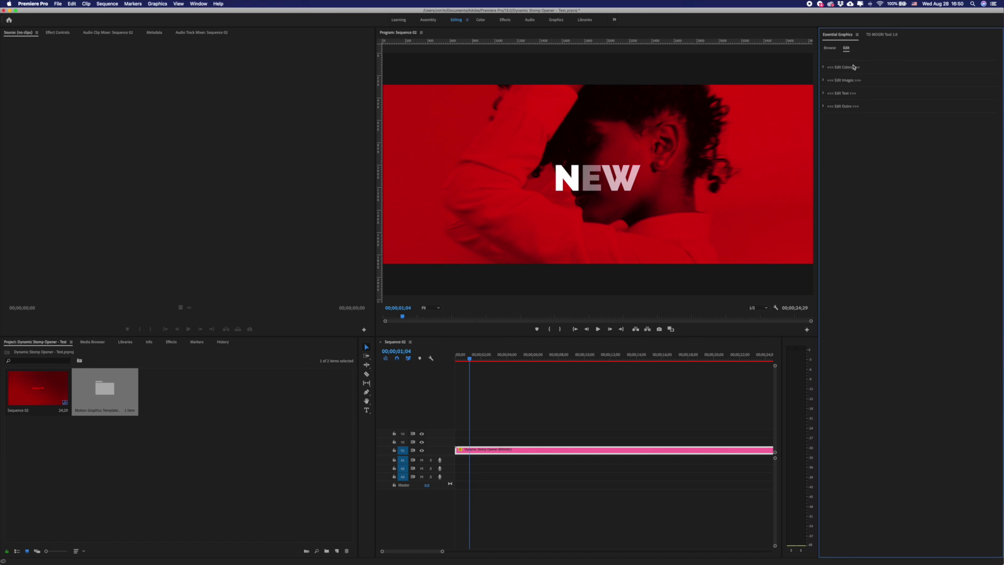
pyautogui.click(826, 68)
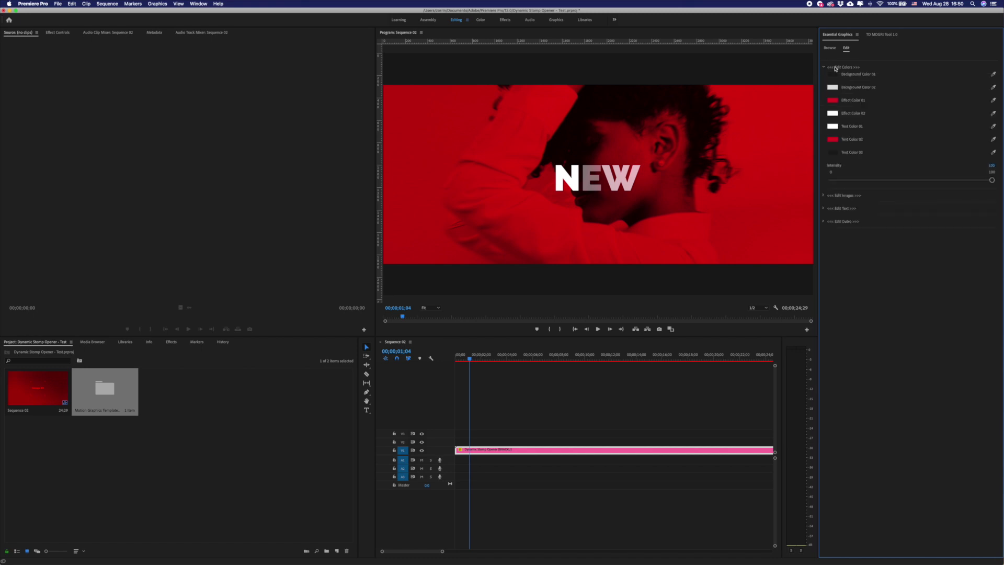
pyautogui.click(832, 101)
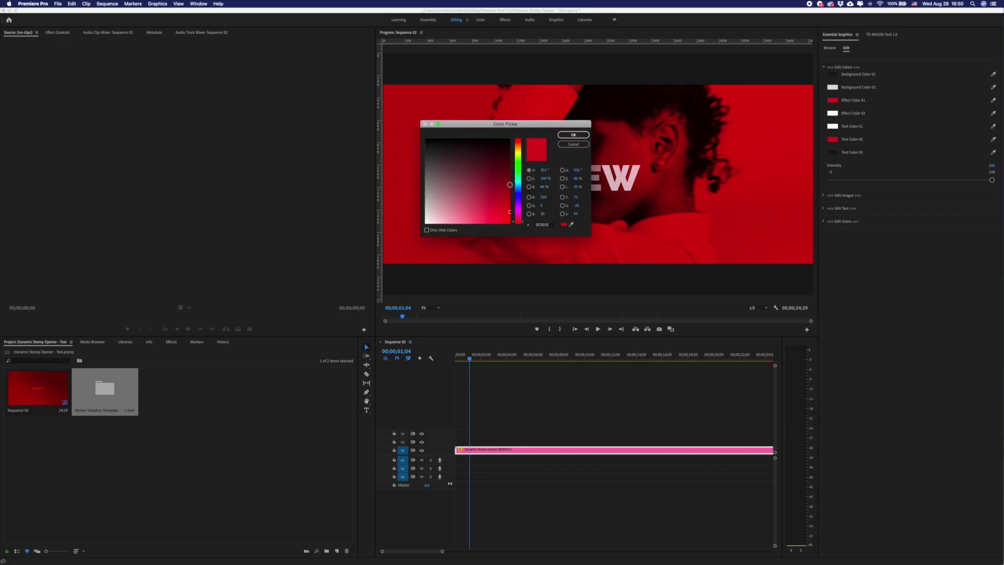
pyautogui.click(518, 181)
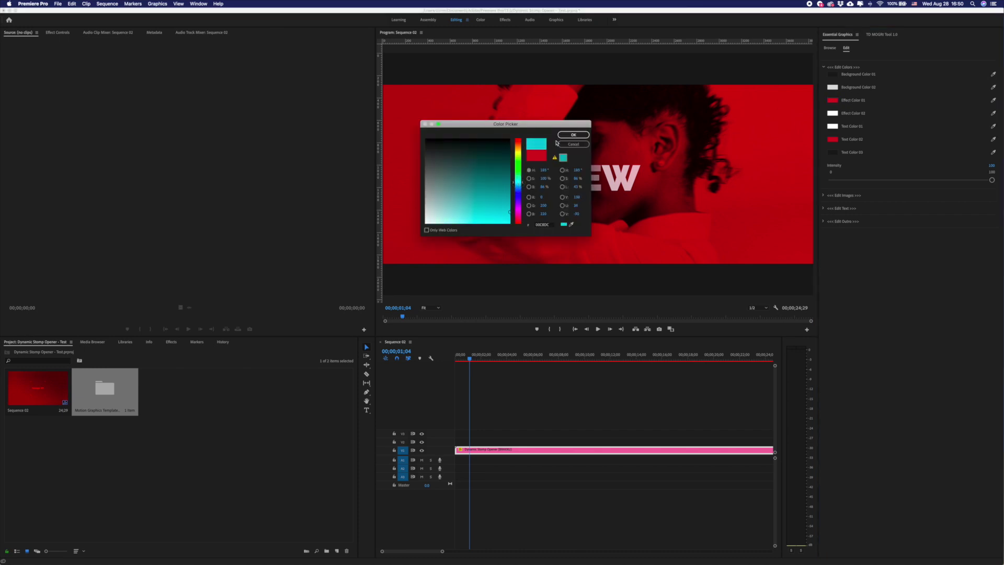
pyautogui.press('Return')
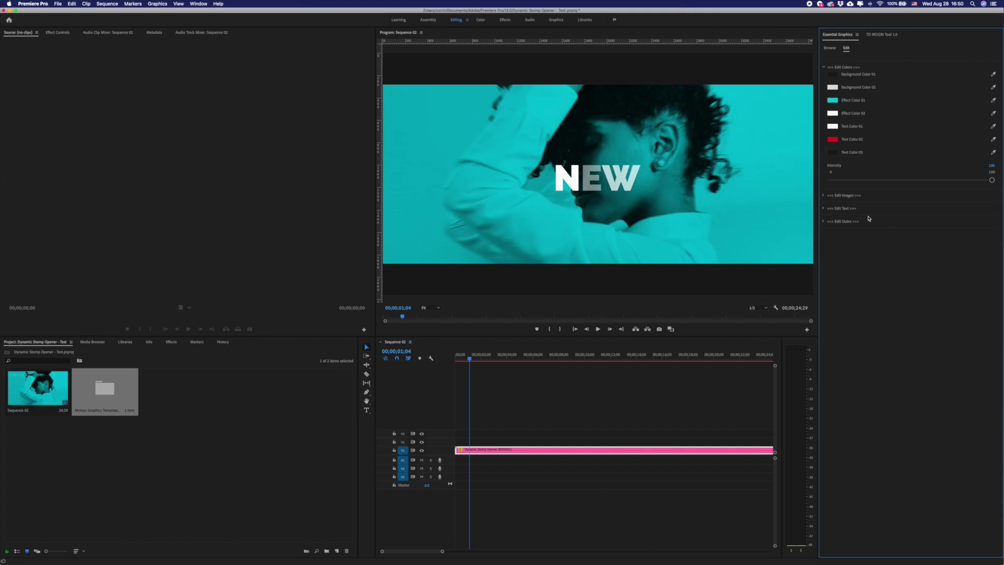
# Set Text Color 01 to bright yellow and lower Intensity to 46
pyautogui.click(833, 126)
pyautogui.moveTo(506, 182); pyautogui.dragTo(517, 151)
pyautogui.moveTo(506, 201); pyautogui.dragTo(513, 225)
pyautogui.click(573, 135)
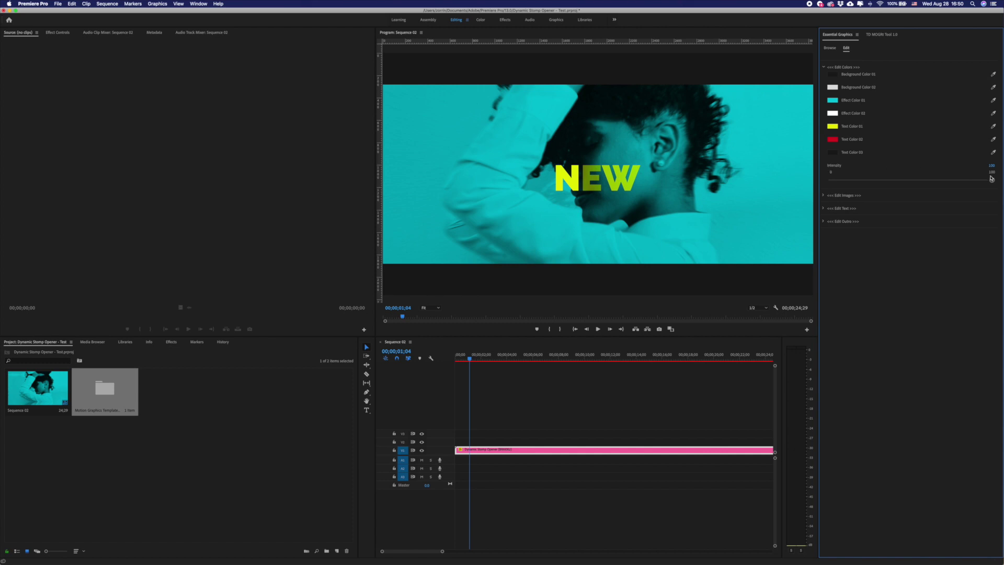
pyautogui.moveTo(991, 178); pyautogui.dragTo(905, 180)
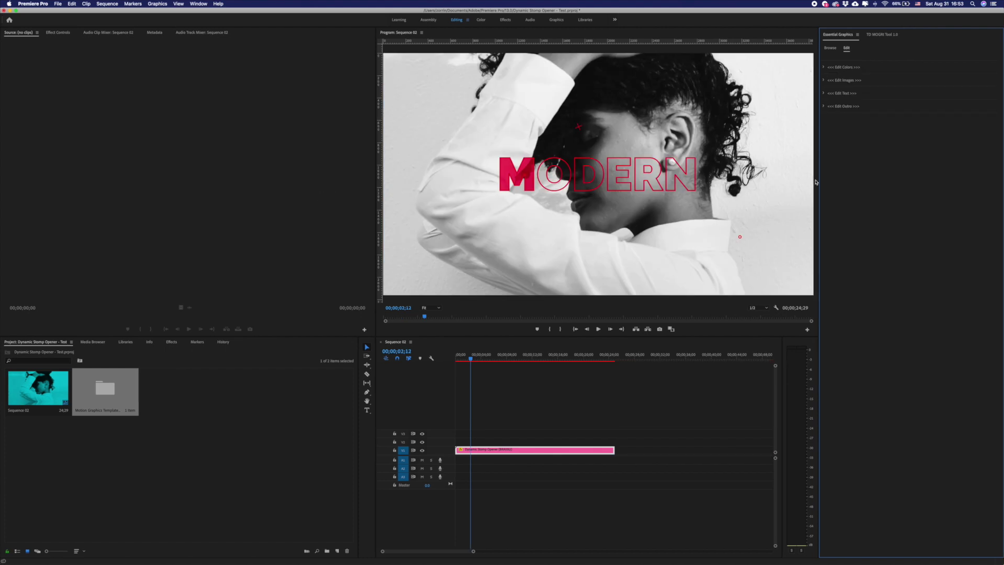
# In Edit Images, scale IMAGE 07 down to 78
pyautogui.click(824, 80)
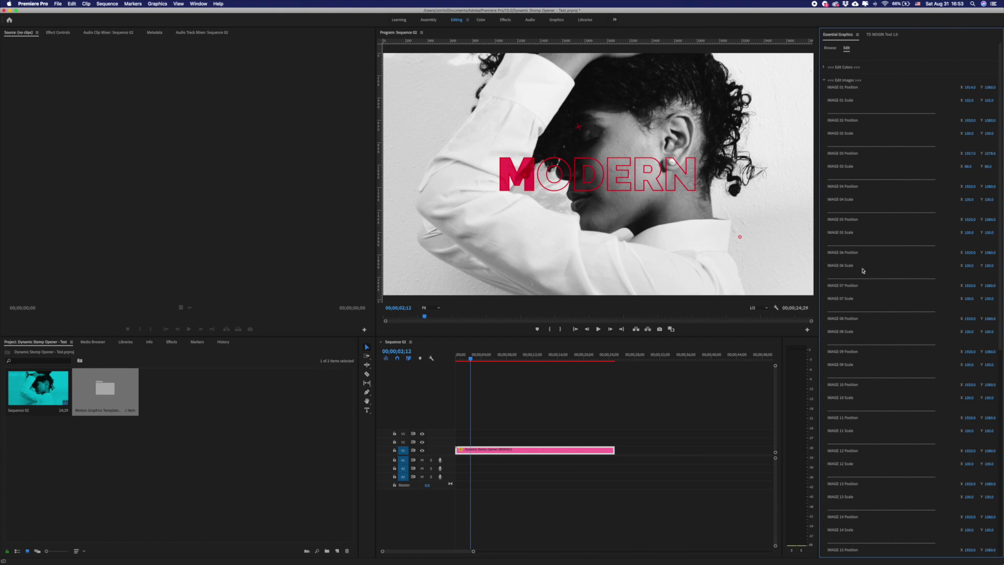
pyautogui.moveTo(968, 286); pyautogui.dragTo(940, 285)
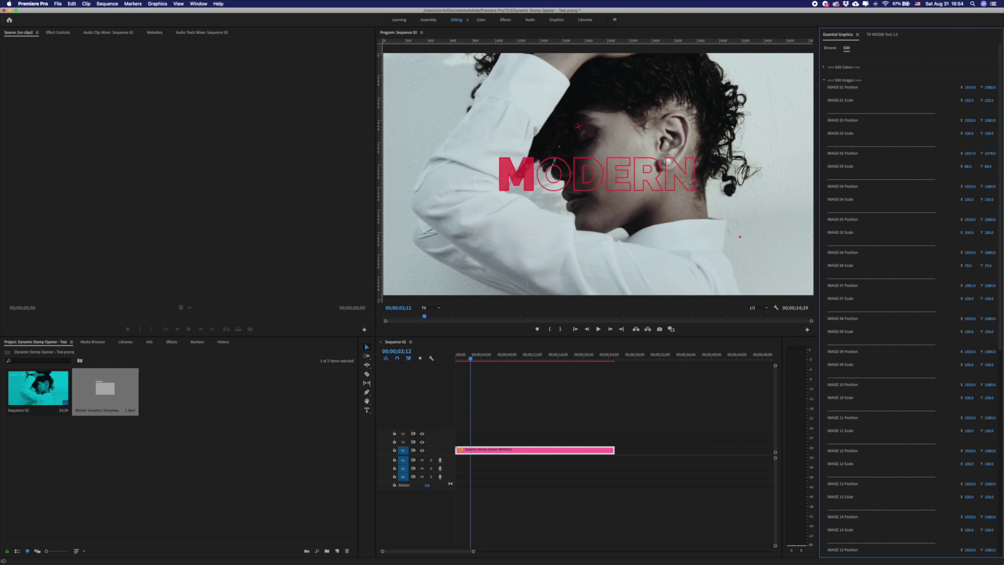
pyautogui.moveTo(967, 299); pyautogui.dragTo(962, 298)
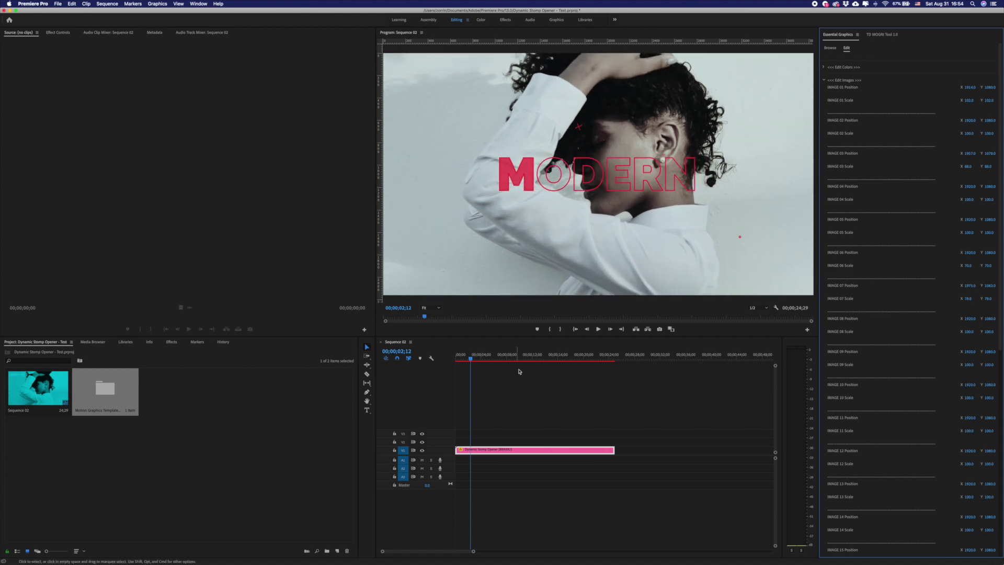
# Near the outro, shift IMAGE 24 Position X left to 1878
pyautogui.moveTo(576, 360); pyautogui.dragTo(611, 361)
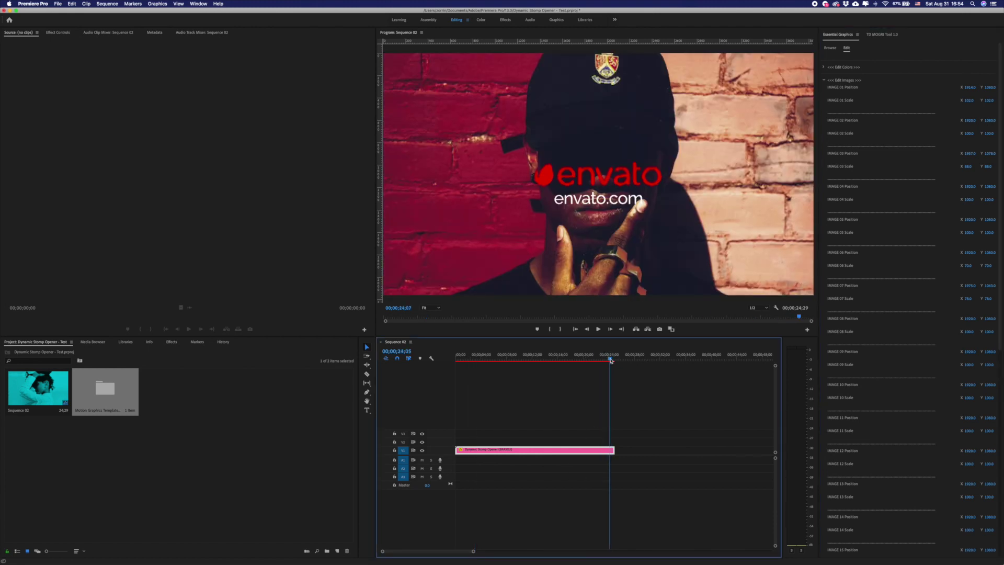
pyautogui.scroll(-10, 874, 379)
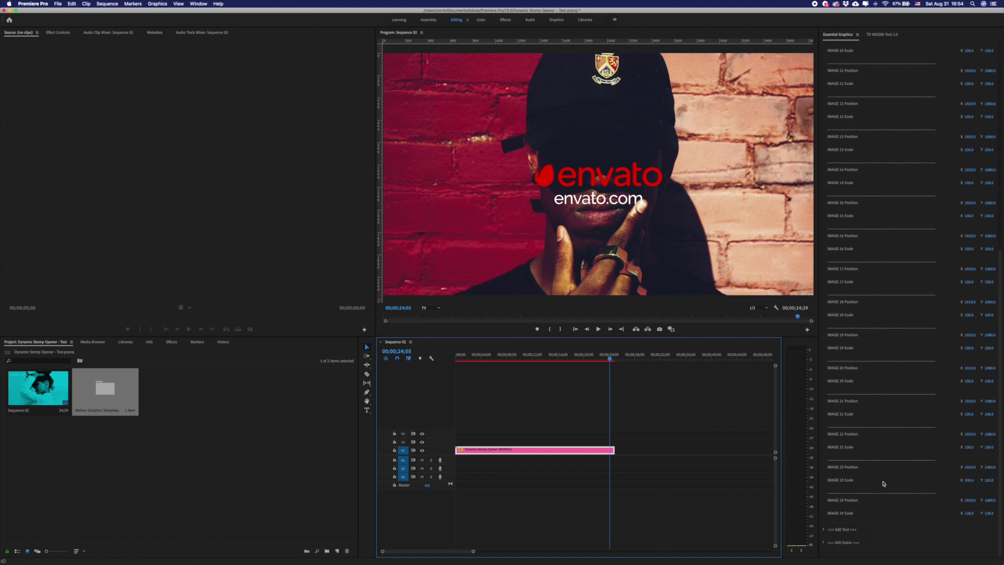
pyautogui.moveTo(968, 500)
pyautogui.mouseDown()
pyautogui.moveTo(956, 500)
pyautogui.moveTo(966, 513)
pyautogui.moveTo(947, 513)
pyautogui.moveTo(968, 513)
pyautogui.mouseUp()
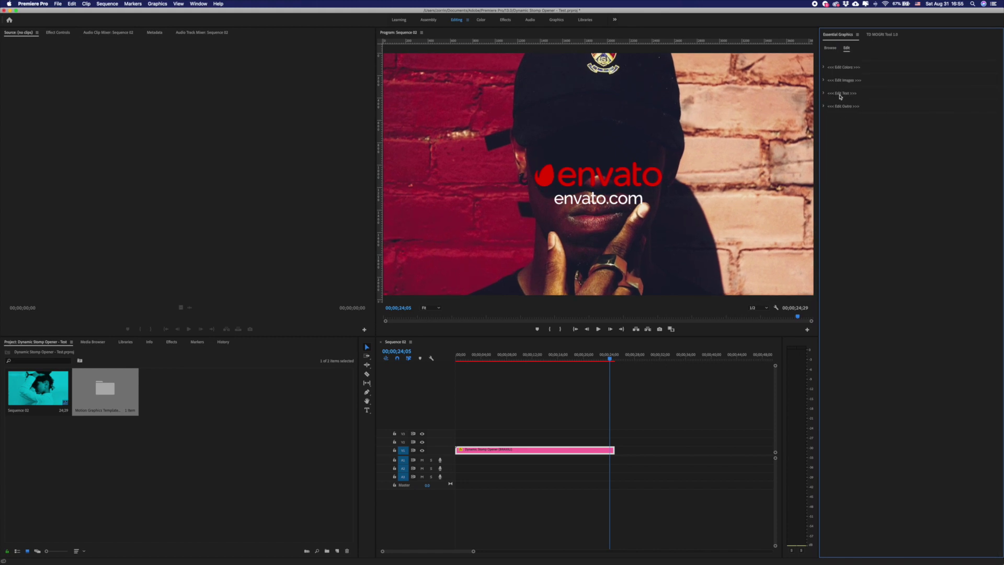
# Replace the braxxy title text with YOUR TEXT and nudge the second word's X and Y position
pyautogui.click(824, 93)
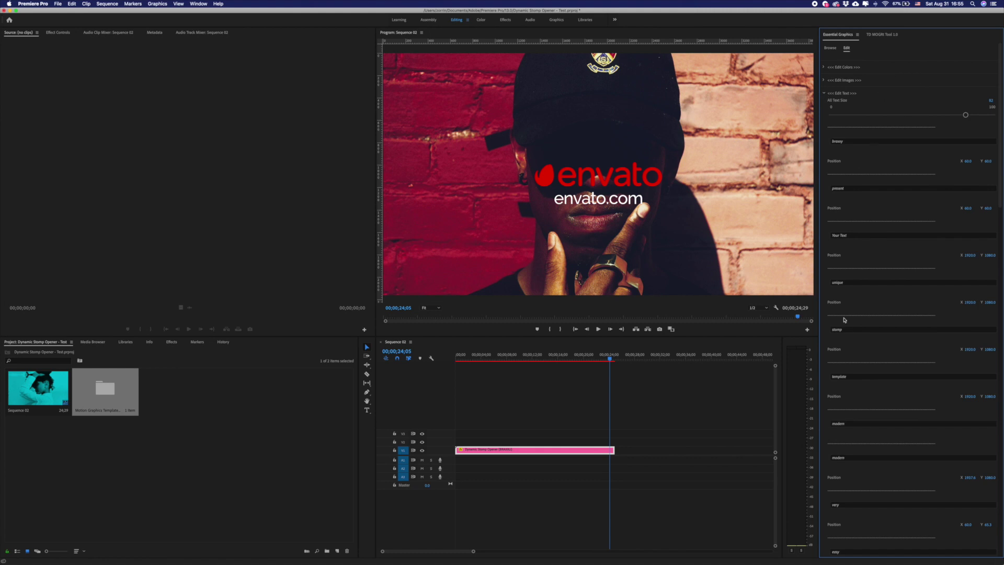
pyautogui.moveTo(464, 356); pyautogui.dragTo(461, 361)
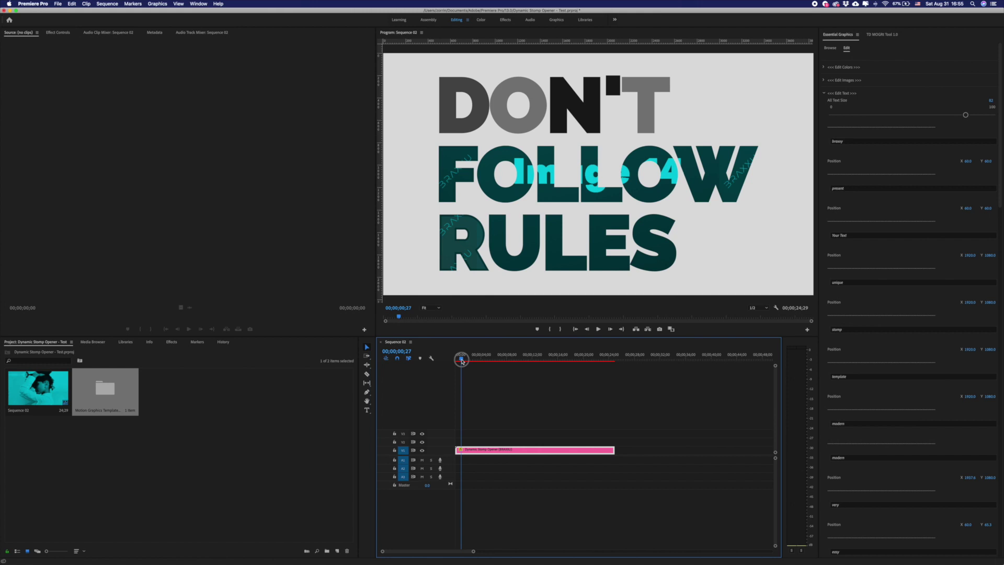
pyautogui.click(873, 142)
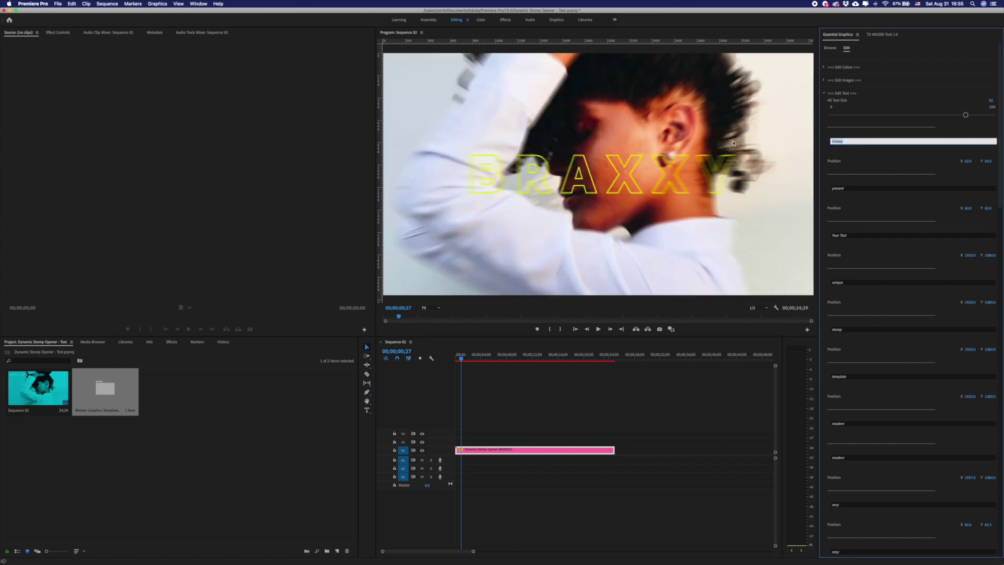
pyautogui.write('c')
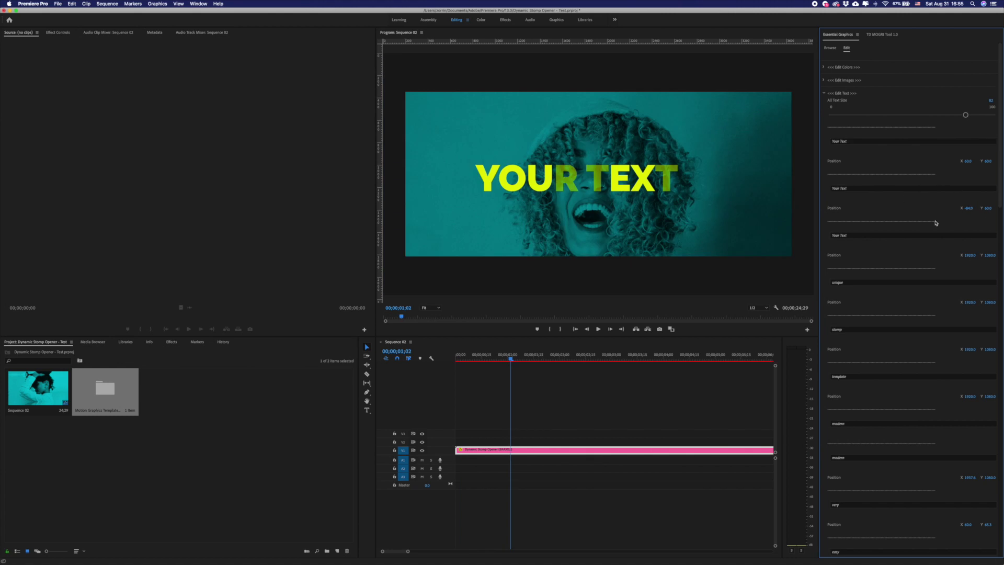
pyautogui.moveTo(967, 209); pyautogui.dragTo(962, 209)
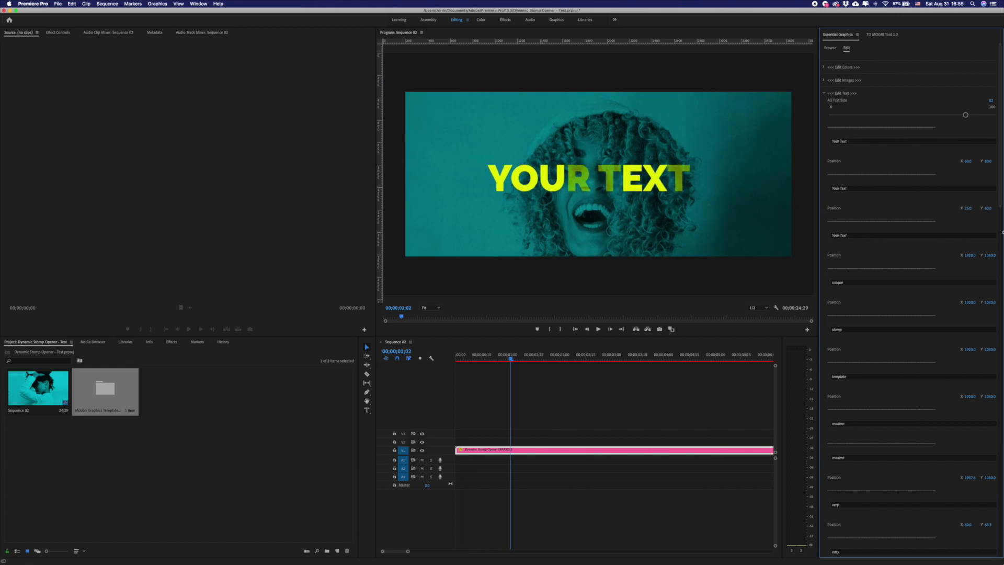
pyautogui.moveTo(988, 208); pyautogui.dragTo(989, 208)
pyautogui.click(824, 94)
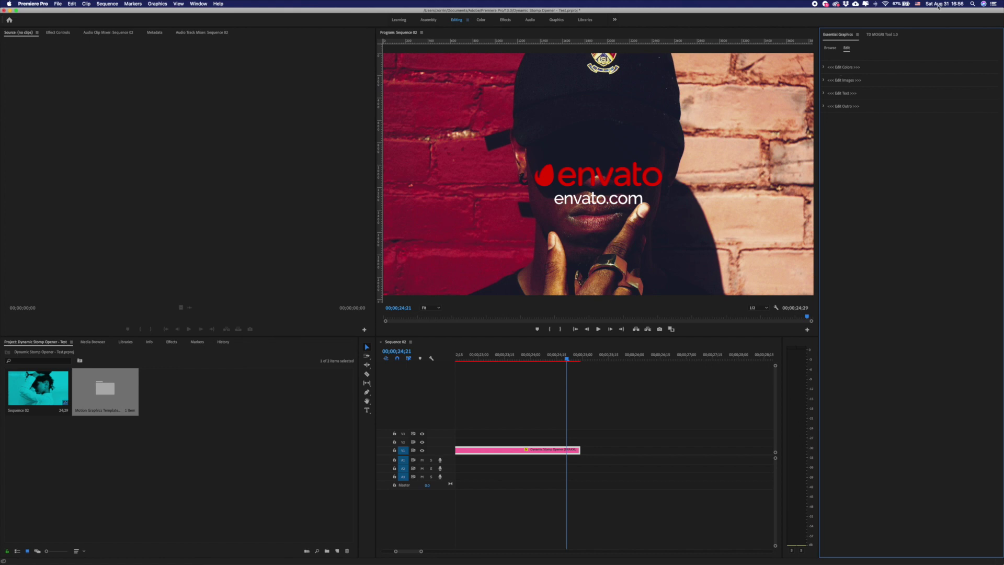
# In Edit Outro, shrink the outro Size to 104 with Logo | Title left on logo
pyautogui.click(824, 107)
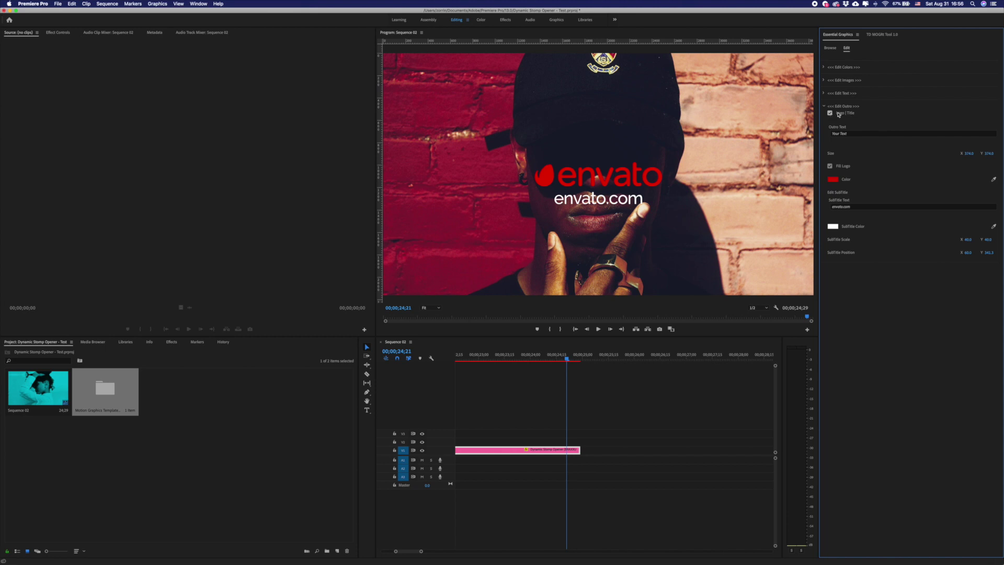
pyautogui.click(831, 114)
pyautogui.click(831, 114)
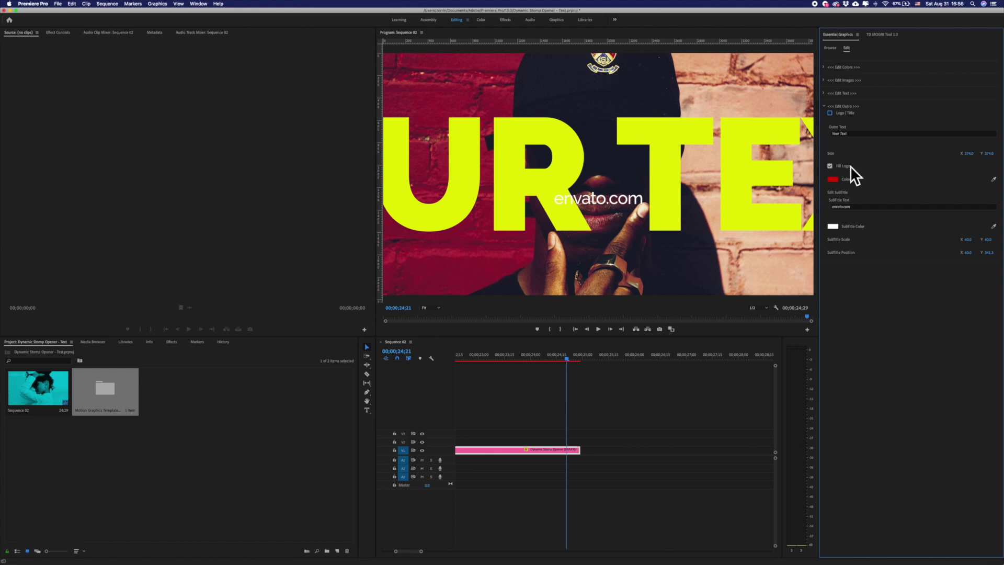
pyautogui.moveTo(968, 153); pyautogui.dragTo(832, 153)
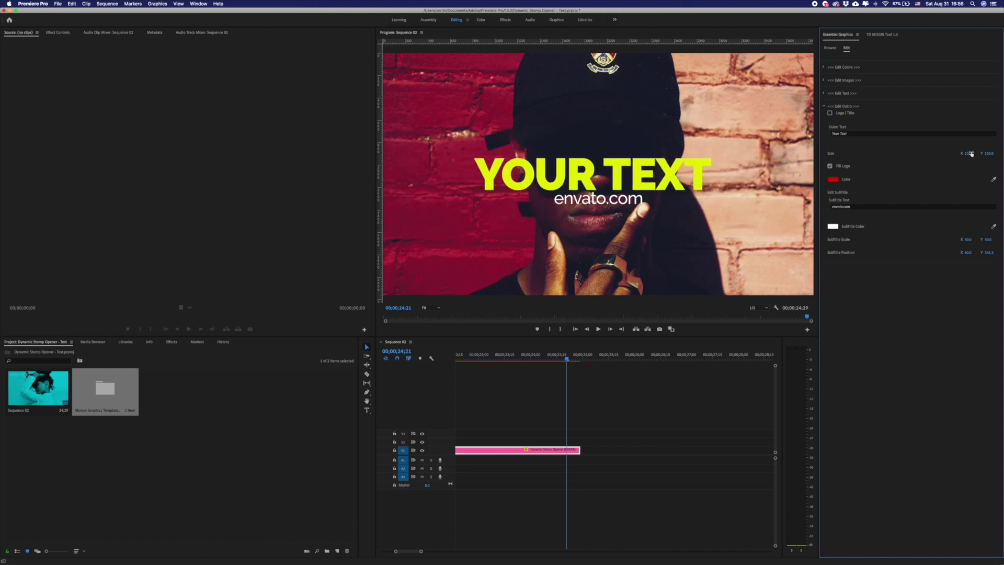
pyautogui.click(830, 113)
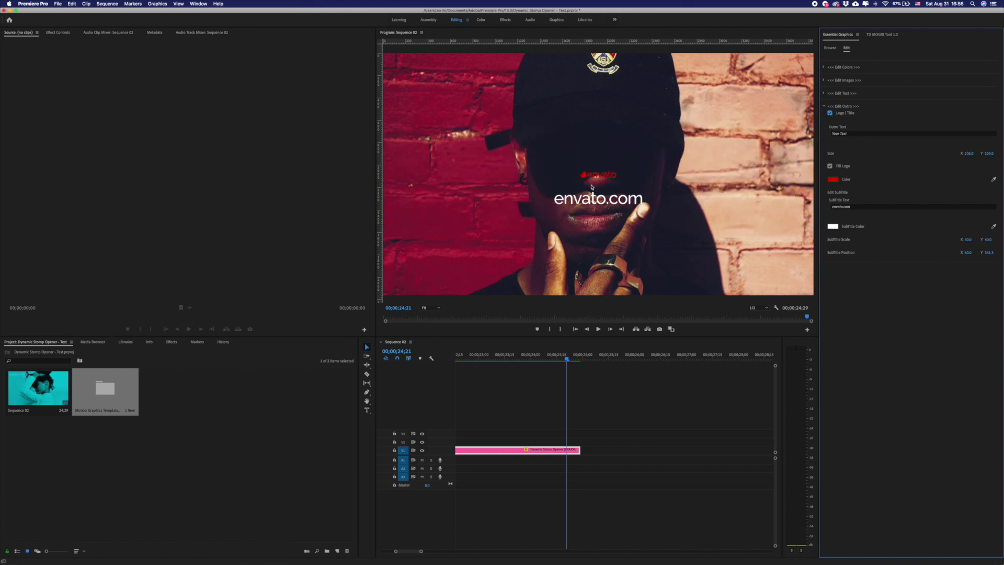
pyautogui.click(875, 35)
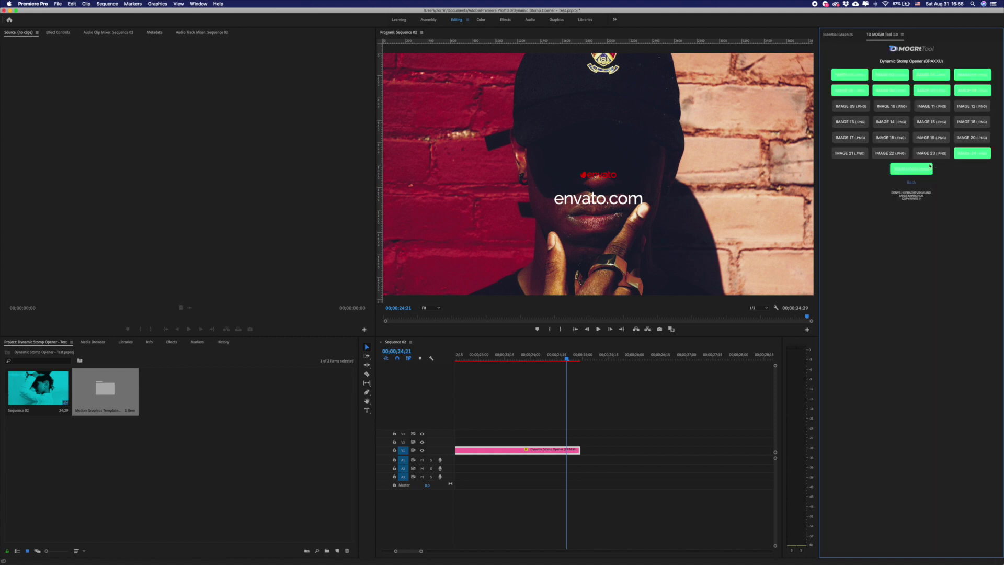
# Replace the outro logo image with Envato Logo Big.png
pyautogui.click(901, 171)
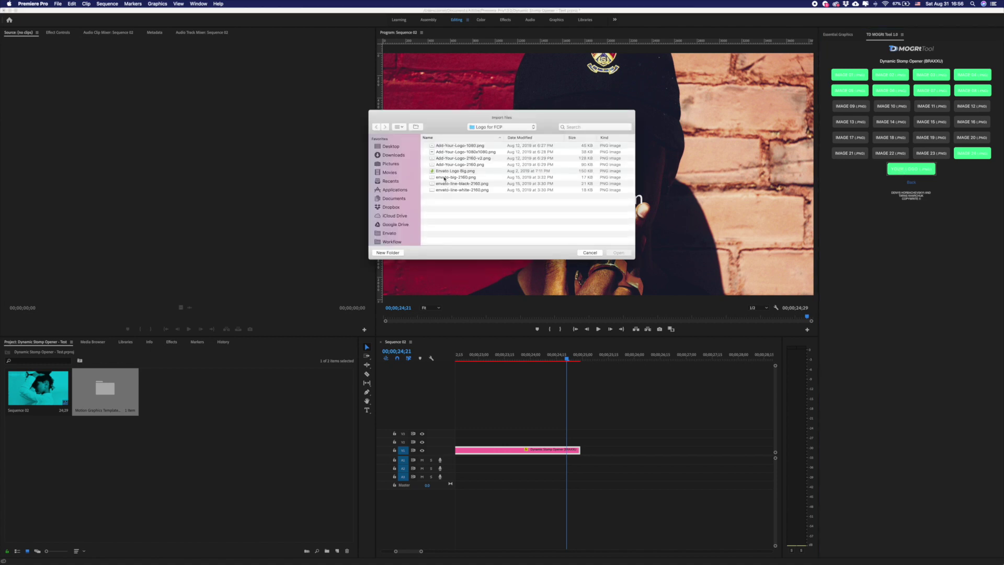
pyautogui.click(461, 190)
pyautogui.click(459, 184)
pyautogui.click(450, 171)
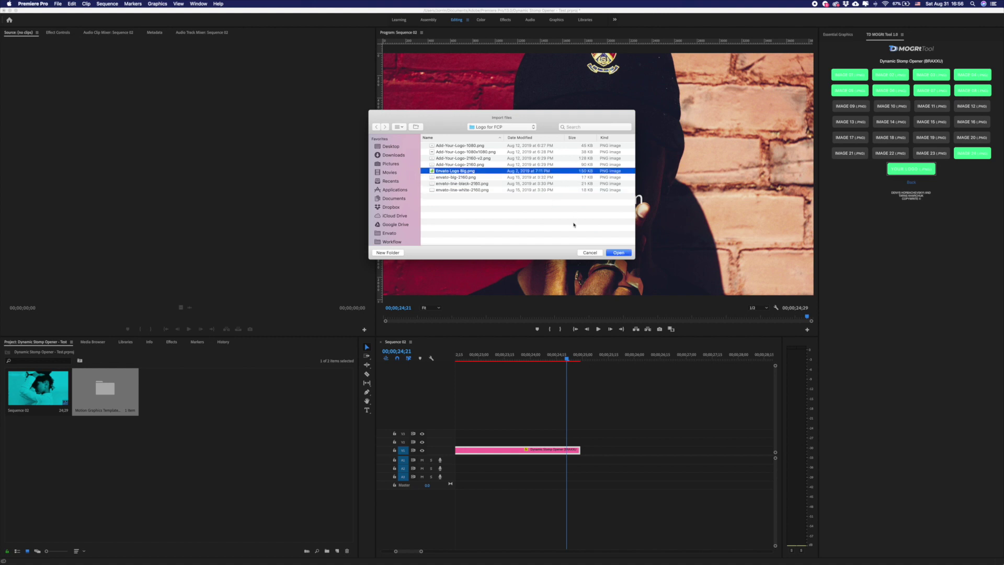
pyautogui.click(617, 252)
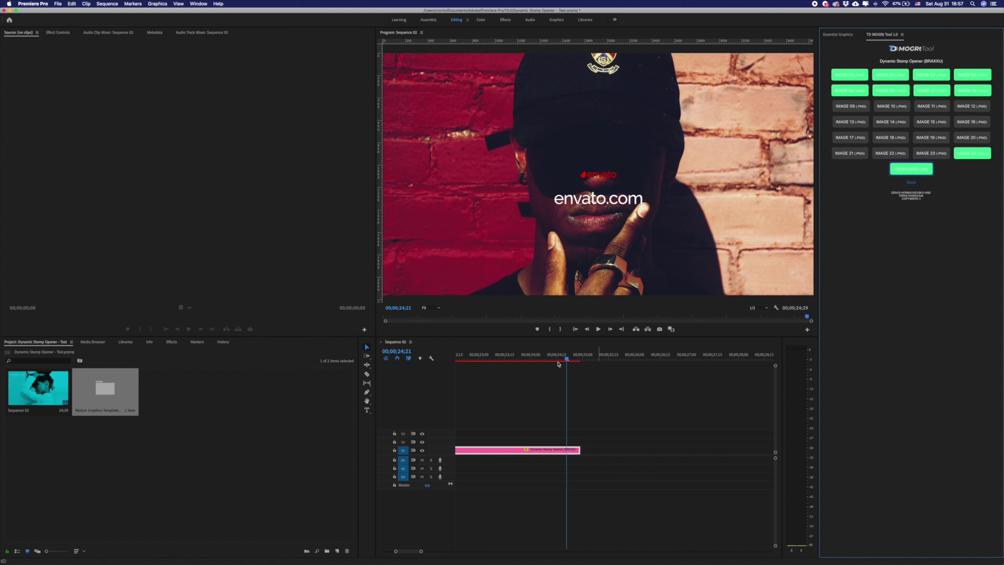
# Play and scrub the outro around 00;00;24;00 to check the new logo, then return to Essential Graphics
pyautogui.moveTo(566, 359); pyautogui.dragTo(559, 361)
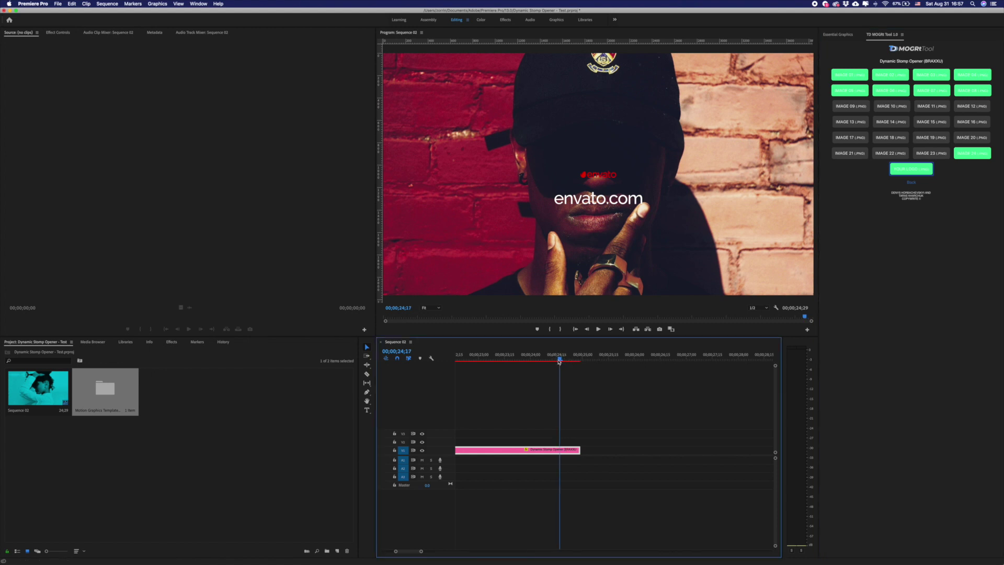
pyautogui.click(531, 359)
pyautogui.press('space')
pyautogui.click(527, 359)
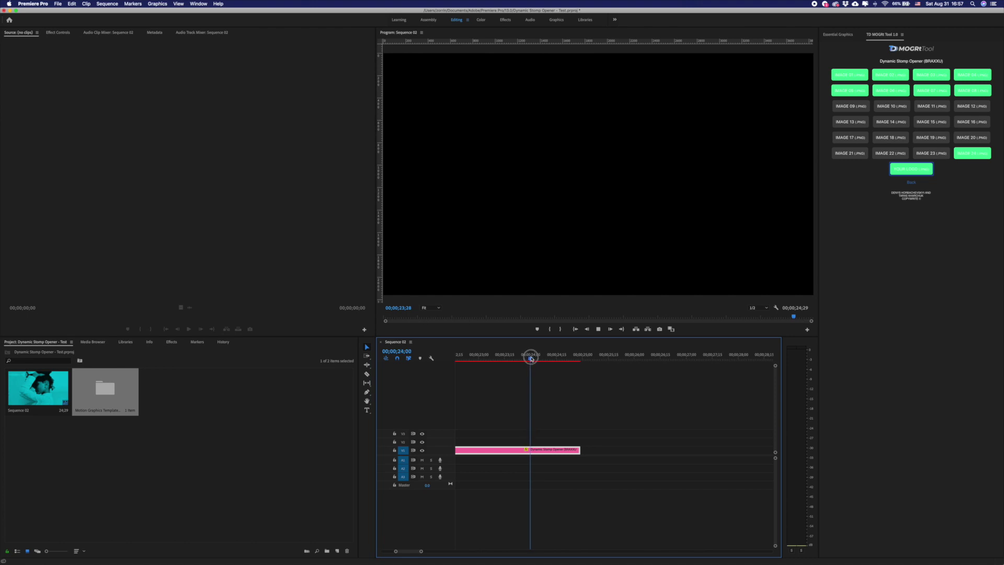
pyautogui.click(535, 359)
pyautogui.moveTo(534, 359)
pyautogui.mouseDown()
pyautogui.moveTo(568, 359)
pyautogui.moveTo(548, 359)
pyautogui.mouseUp()
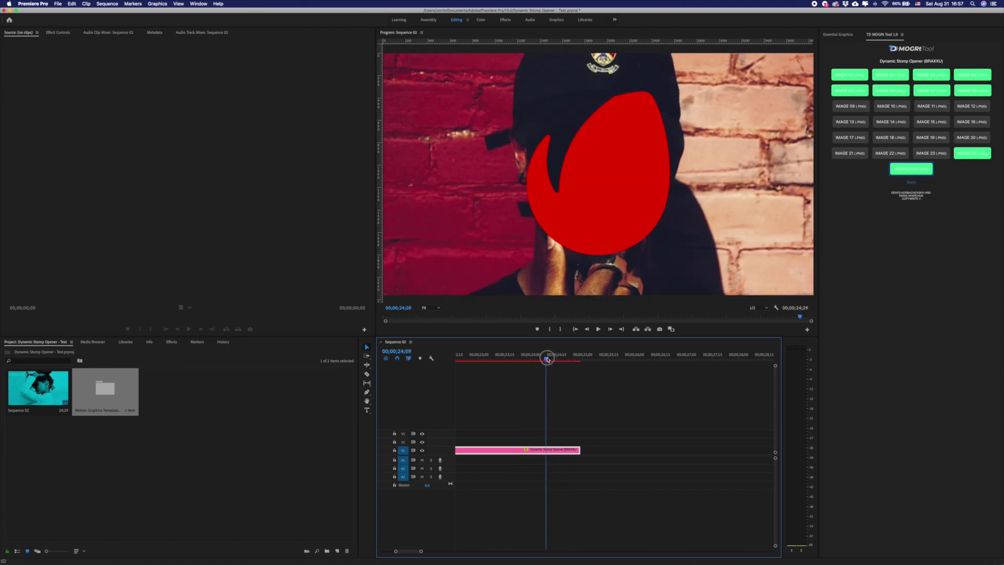
pyautogui.click(911, 168)
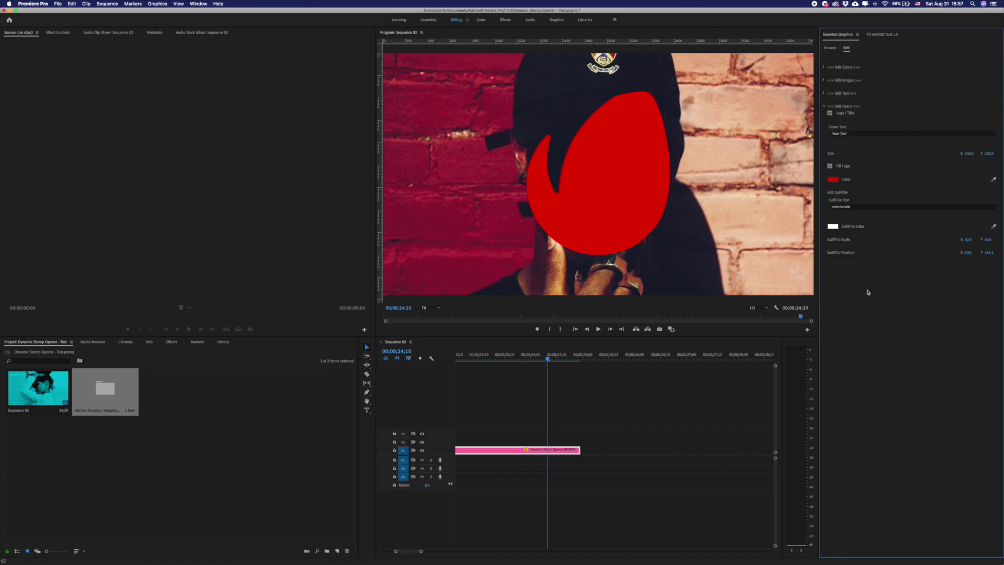
# Set the outro logo fill colour to white and reduce its size
pyautogui.click(829, 167)
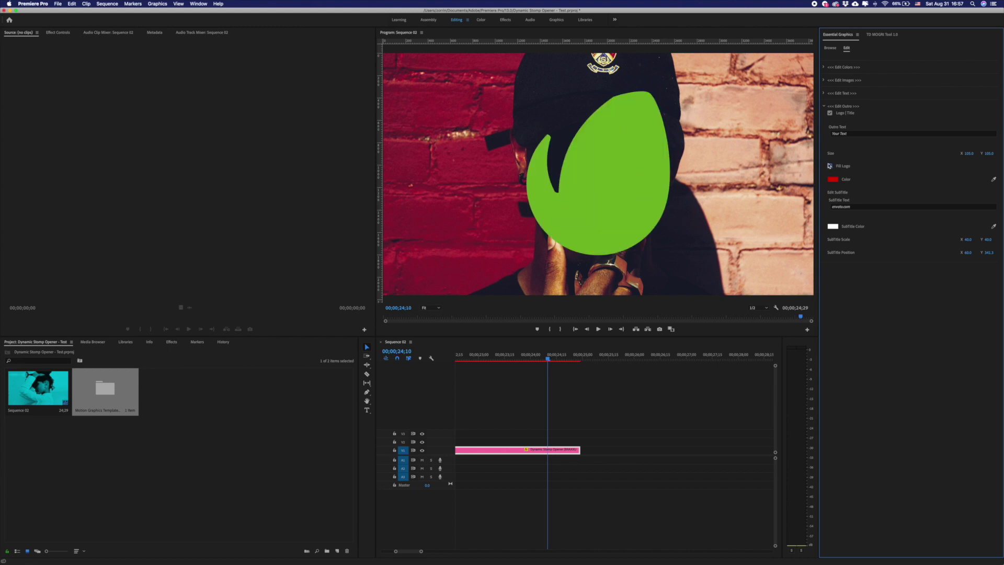
pyautogui.click(829, 166)
pyautogui.click(833, 181)
pyautogui.moveTo(517, 180)
pyautogui.mouseDown()
pyautogui.moveTo(518, 167)
pyautogui.moveTo(518, 198)
pyautogui.moveTo(406, 220)
pyautogui.mouseUp()
pyautogui.click(510, 167)
pyautogui.click(573, 135)
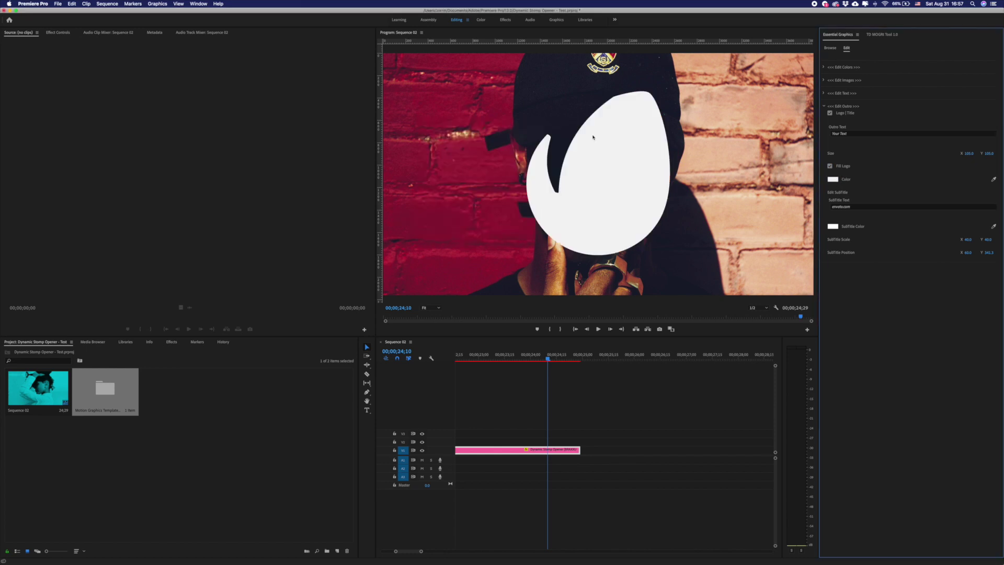
pyautogui.moveTo(968, 153); pyautogui.dragTo(945, 153)
# Move the envato.com subtitle lower, scale it to 28, and colour it green
pyautogui.click(855, 207)
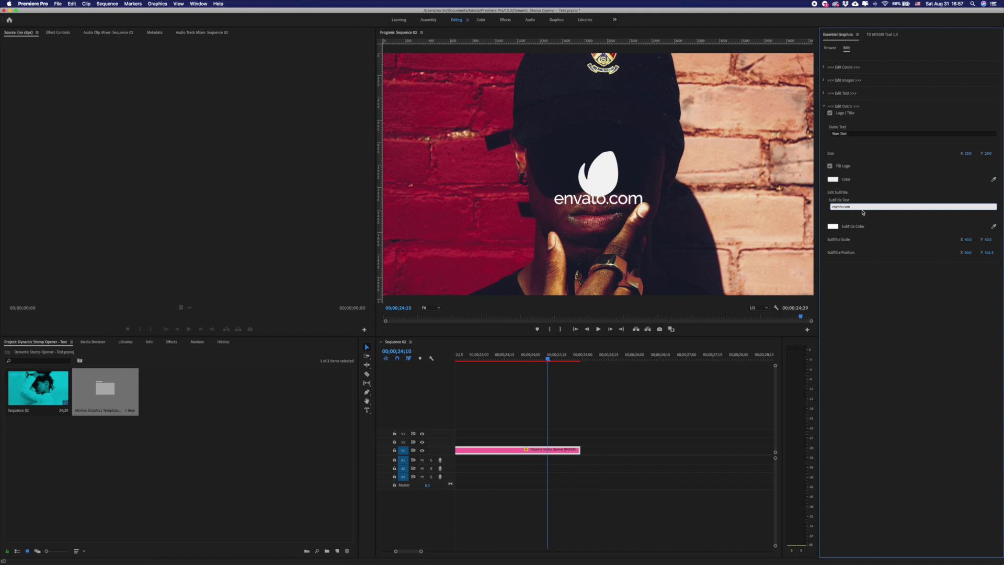
pyautogui.moveTo(981, 255); pyautogui.dragTo(1003, 255)
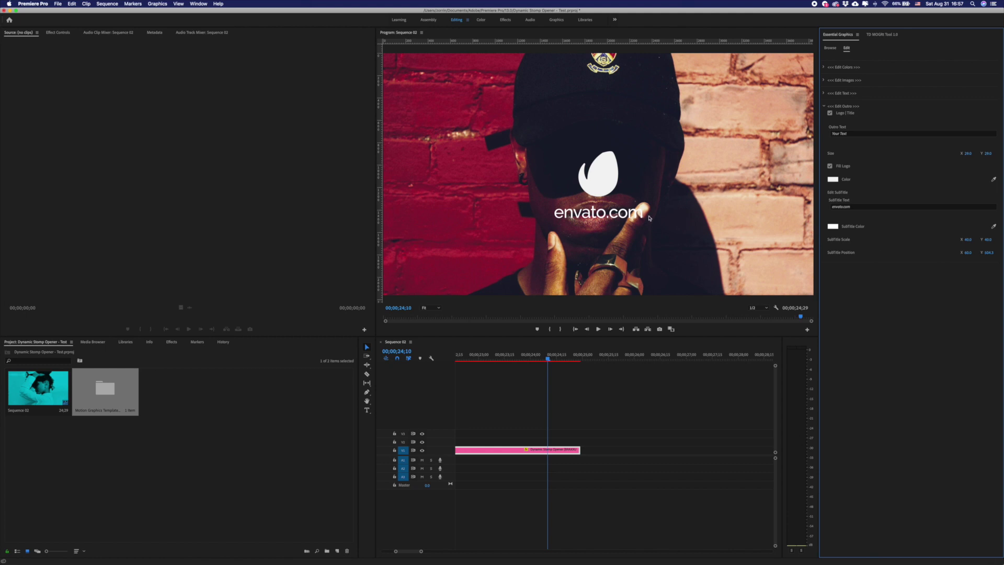
pyautogui.moveTo(968, 239); pyautogui.dragTo(987, 252)
pyautogui.click(832, 226)
pyautogui.moveTo(486, 182)
pyautogui.mouseDown()
pyautogui.moveTo(503, 185)
pyautogui.moveTo(510, 142)
pyautogui.moveTo(519, 168)
pyautogui.moveTo(504, 171)
pyautogui.moveTo(515, 222)
pyautogui.mouseUp()
pyautogui.click(570, 135)
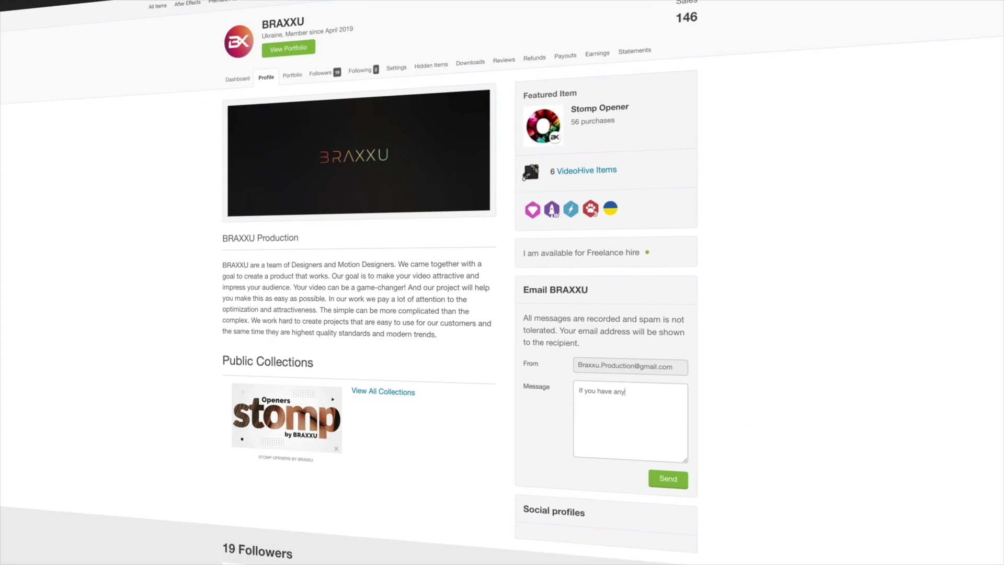
# Type a note inviting questions by mail and positive feedback, then bring up the account menu
pyautogui.write('questions or suggestions on this project, you can write to us using our mail. Just')
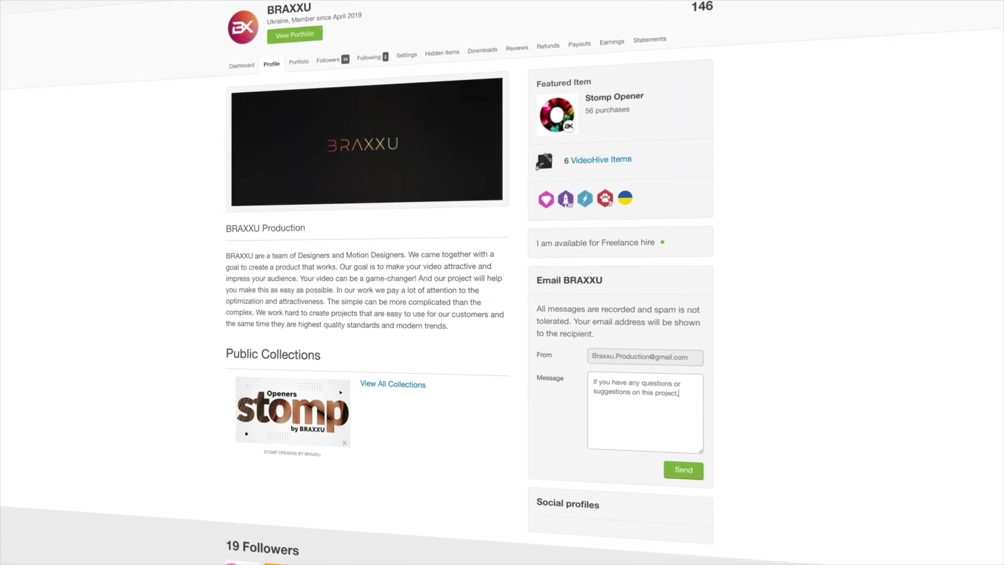
pyautogui.write(' use this Envato form.')
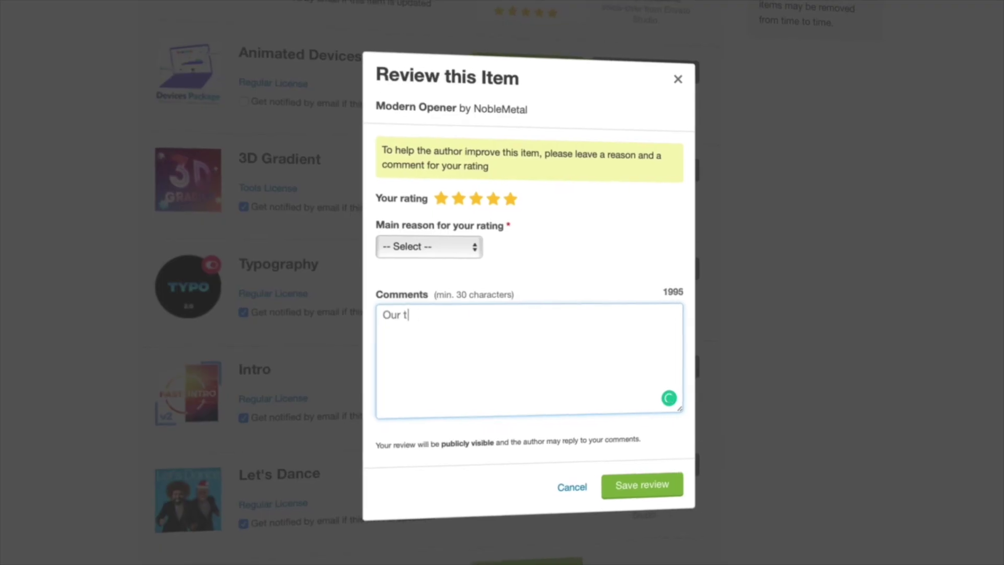
pyautogui.write('eam will be grateful for your positive feedback.')
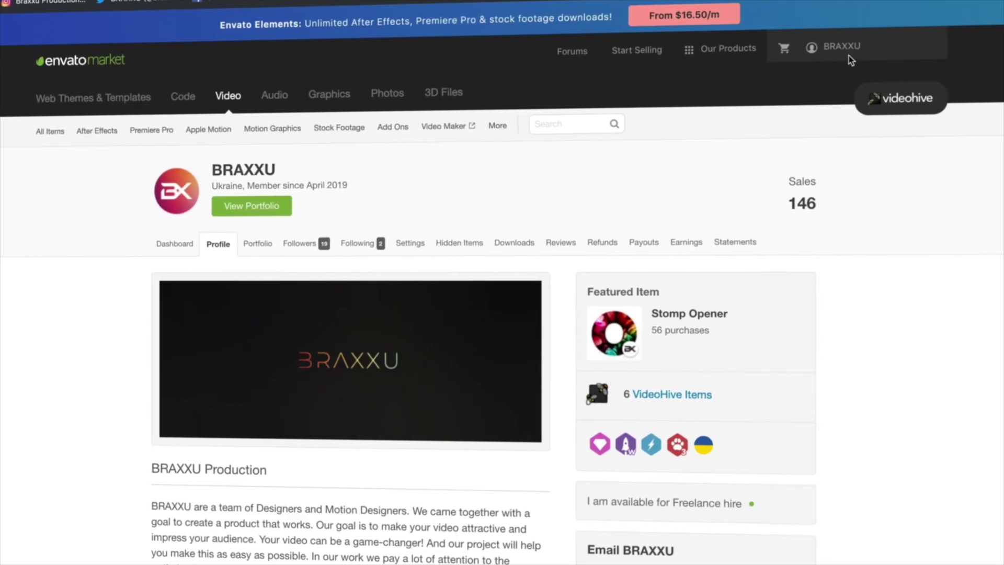
pyautogui.moveTo(849, 56)
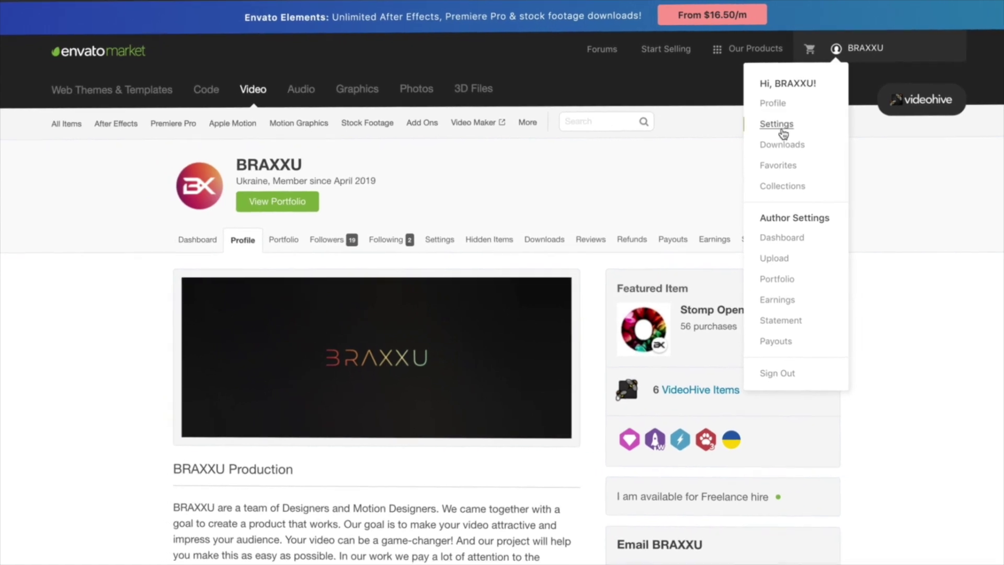